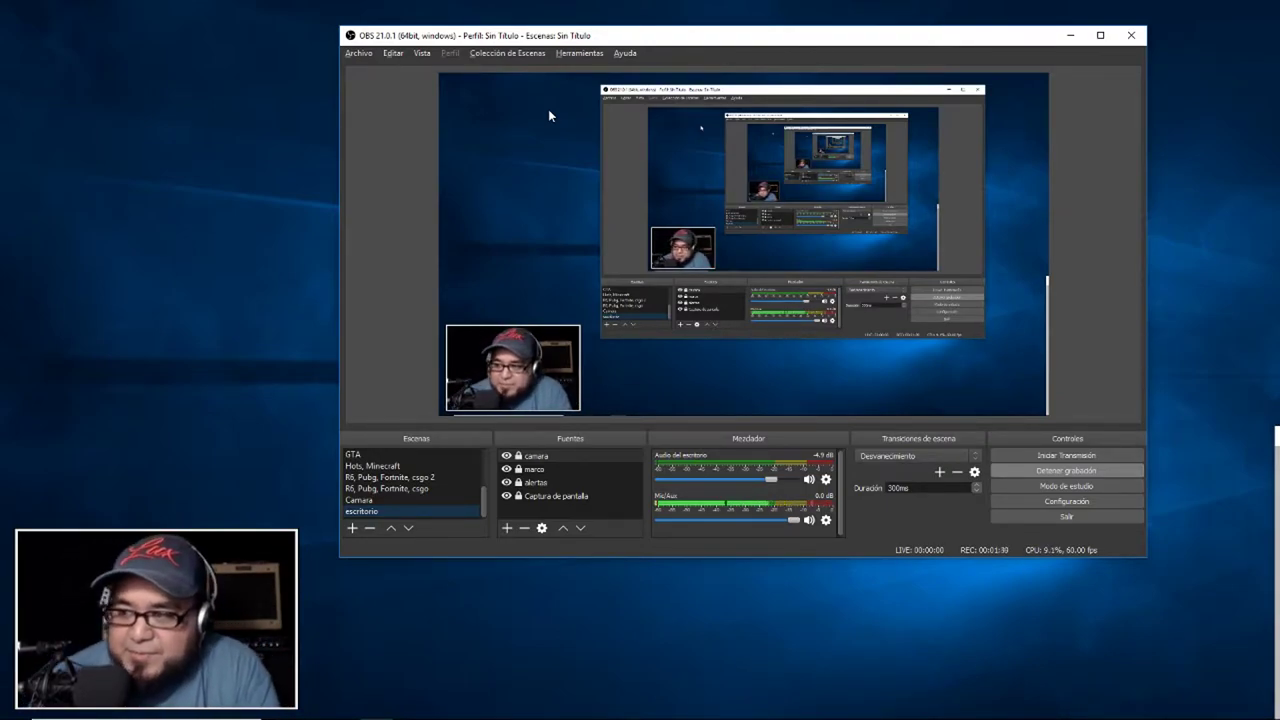
# - Open the settings and examine the General options, including the available languages, themes and source alignment settings
pyautogui.click(1030, 503)
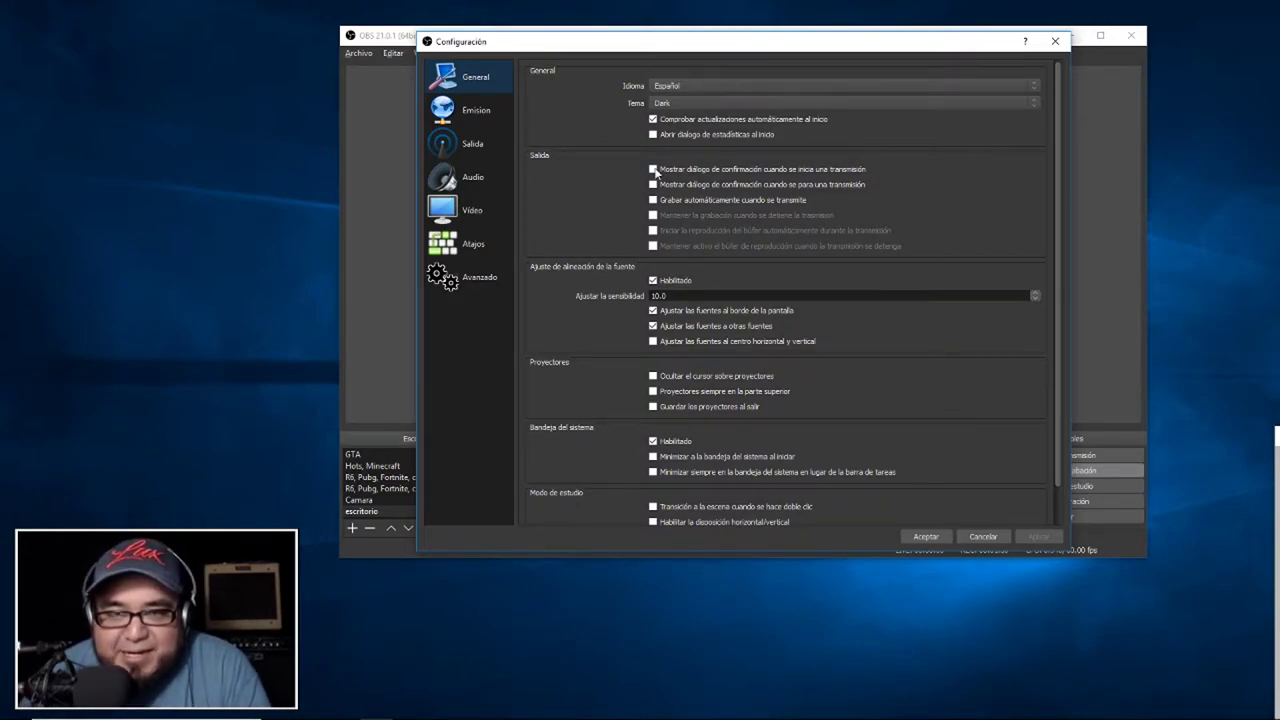
pyautogui.click(706, 89)
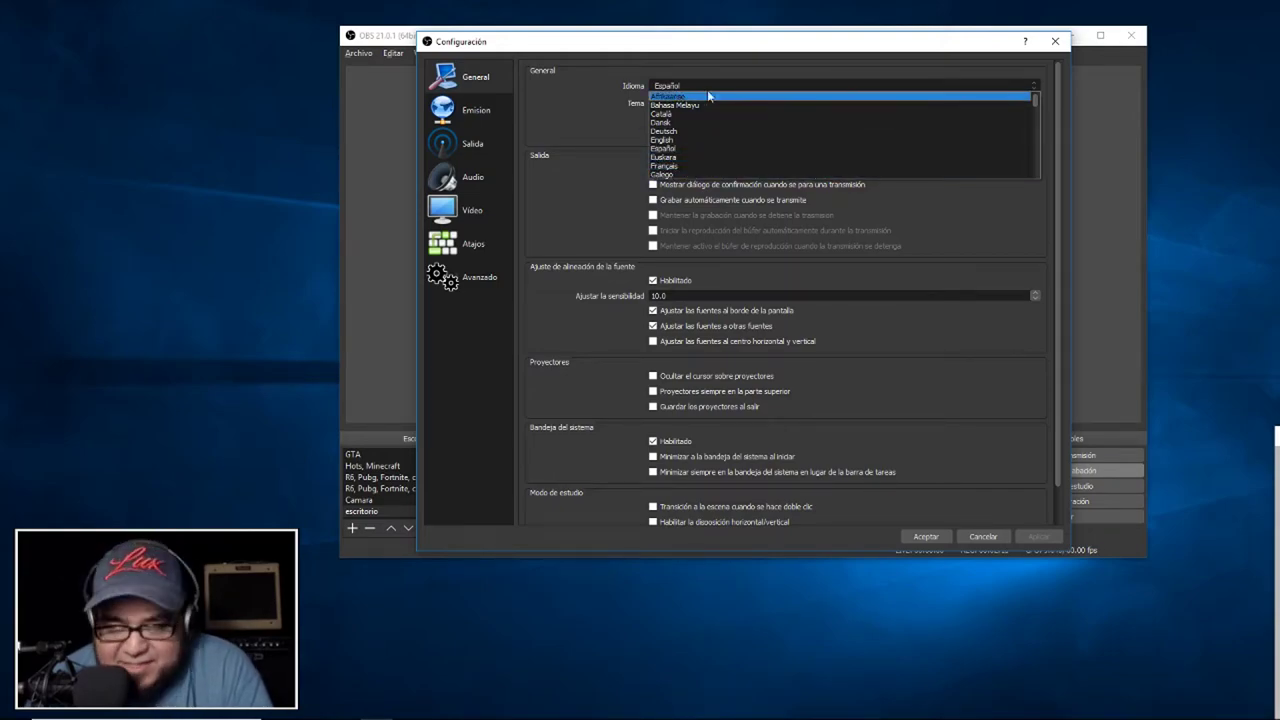
pyautogui.click(564, 106)
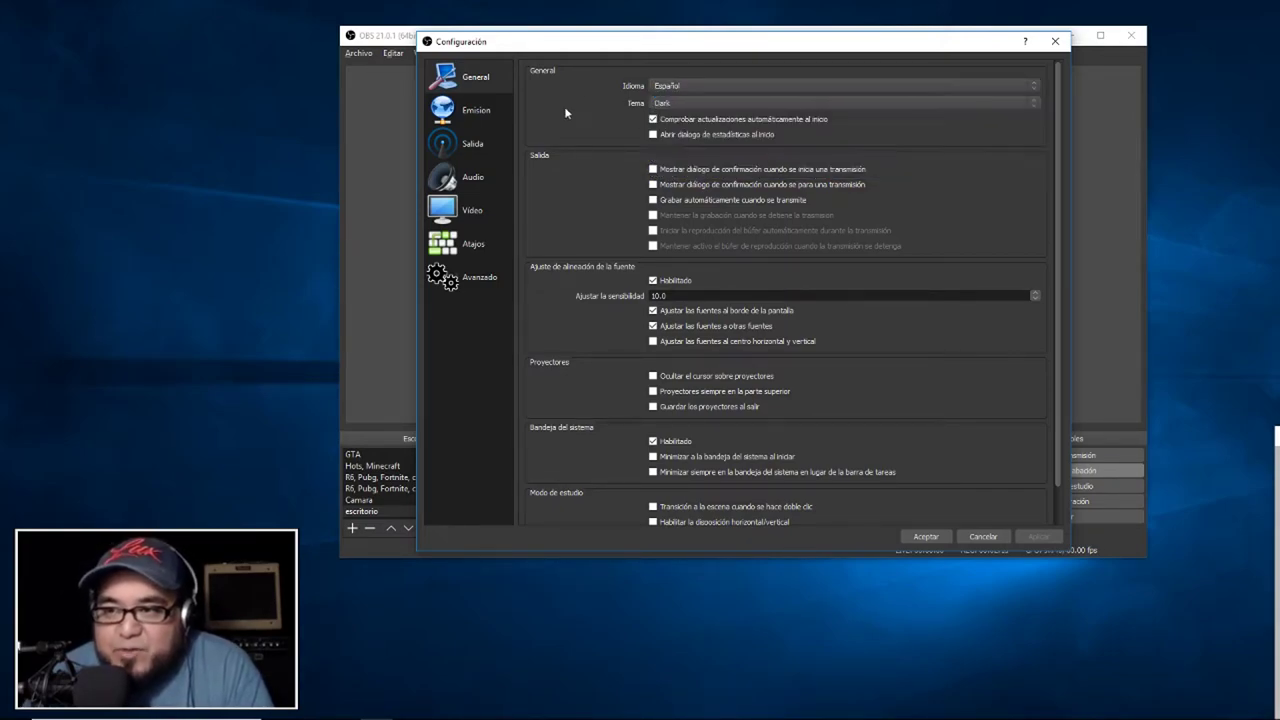
pyautogui.click(734, 104)
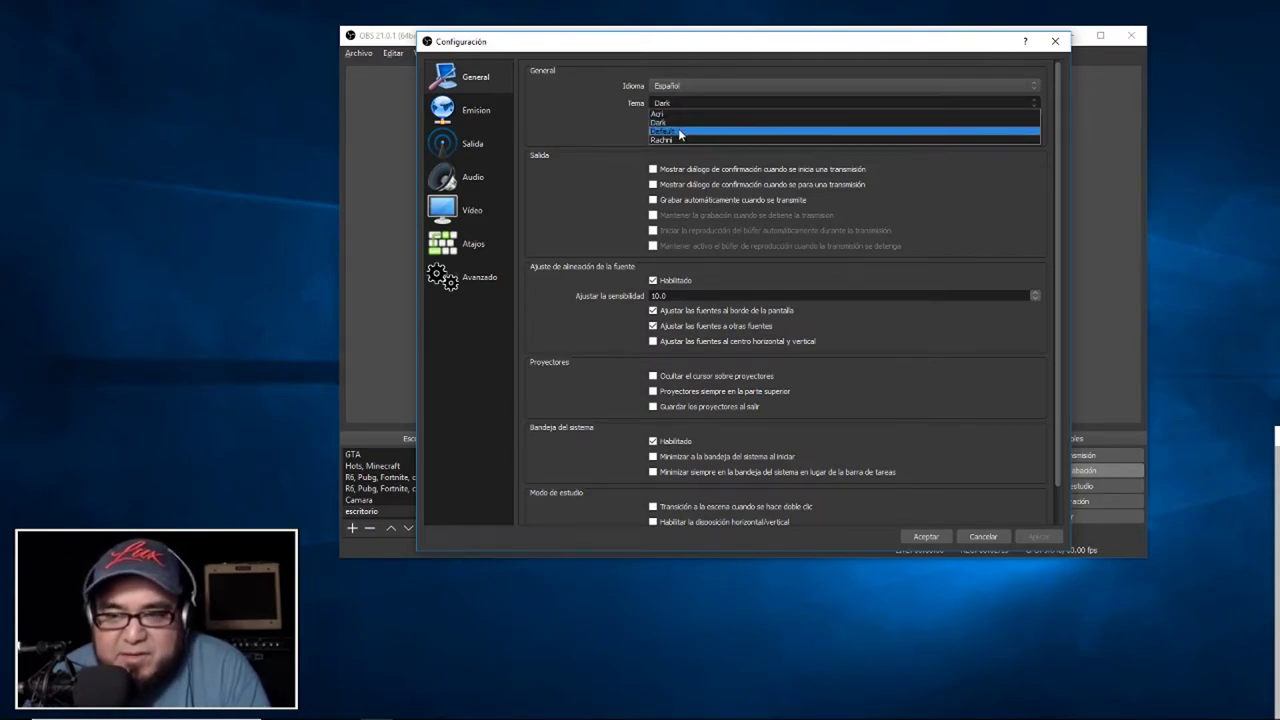
pyautogui.click(581, 132)
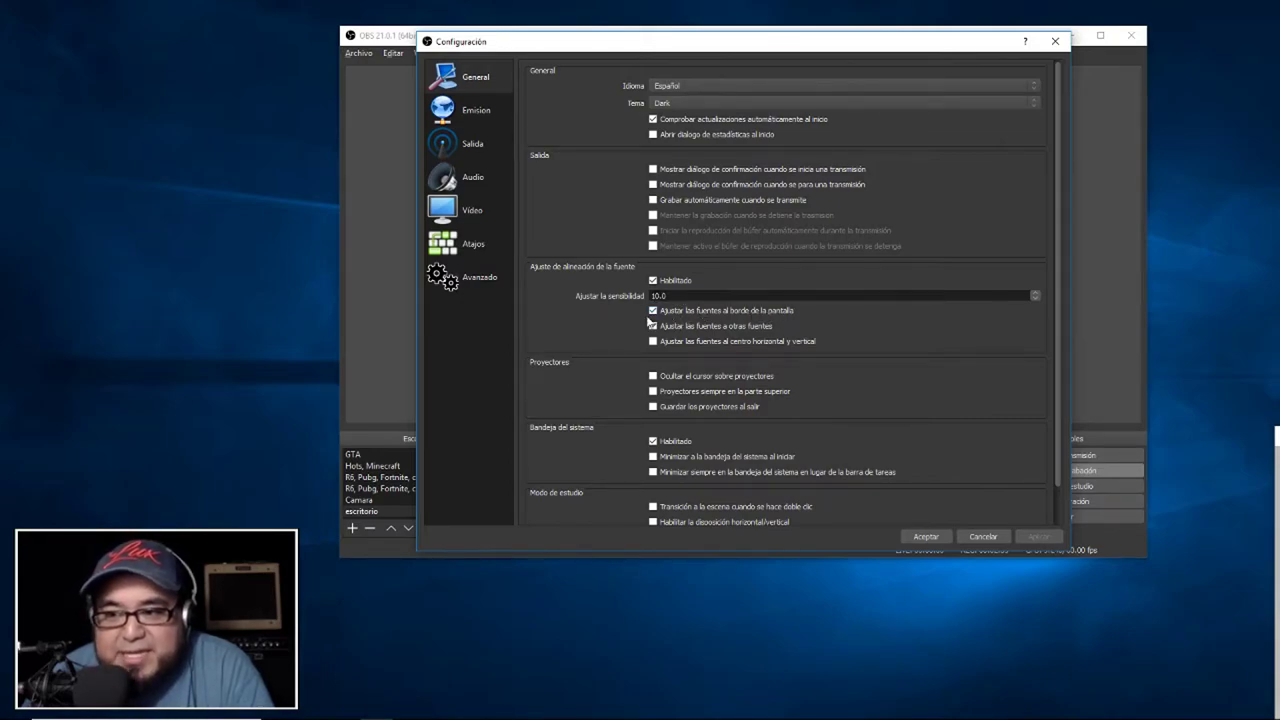
pyautogui.click(653, 325)
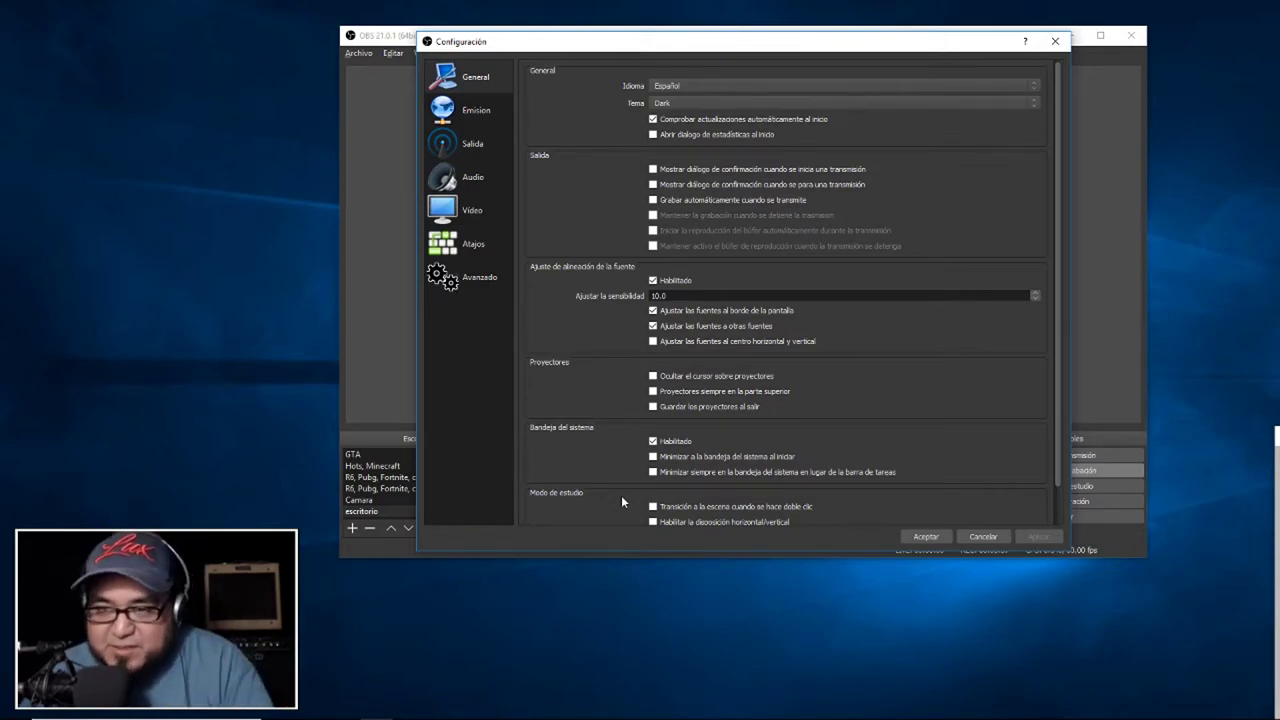
# - Examine the Emision settings for the available stream types and streaming services
pyautogui.click(488, 118)
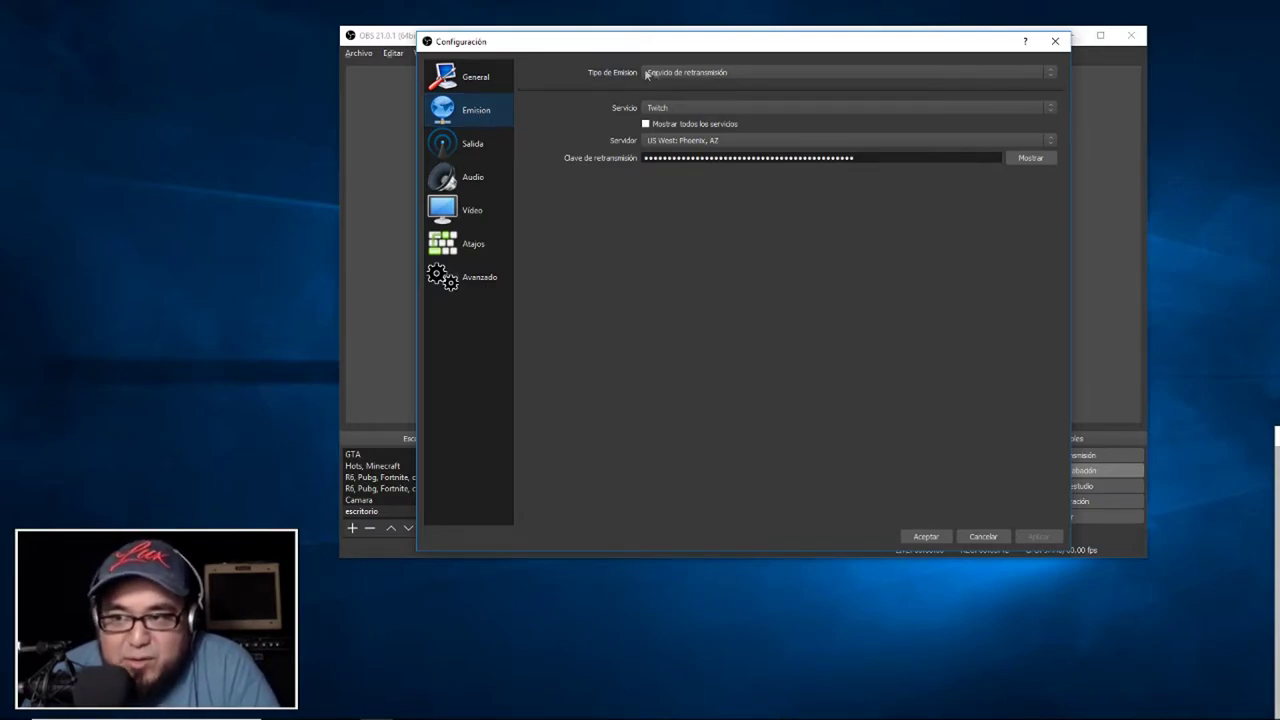
pyautogui.click(731, 75)
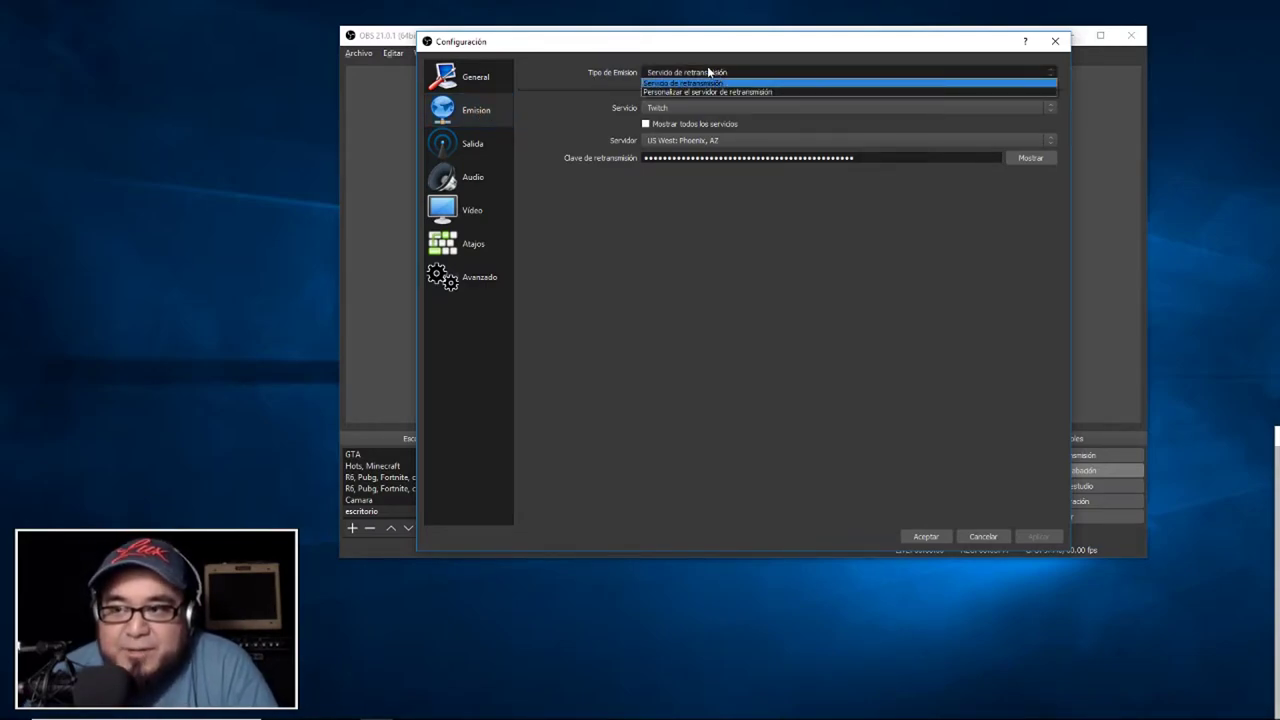
pyautogui.click(709, 72)
pyautogui.click(690, 72)
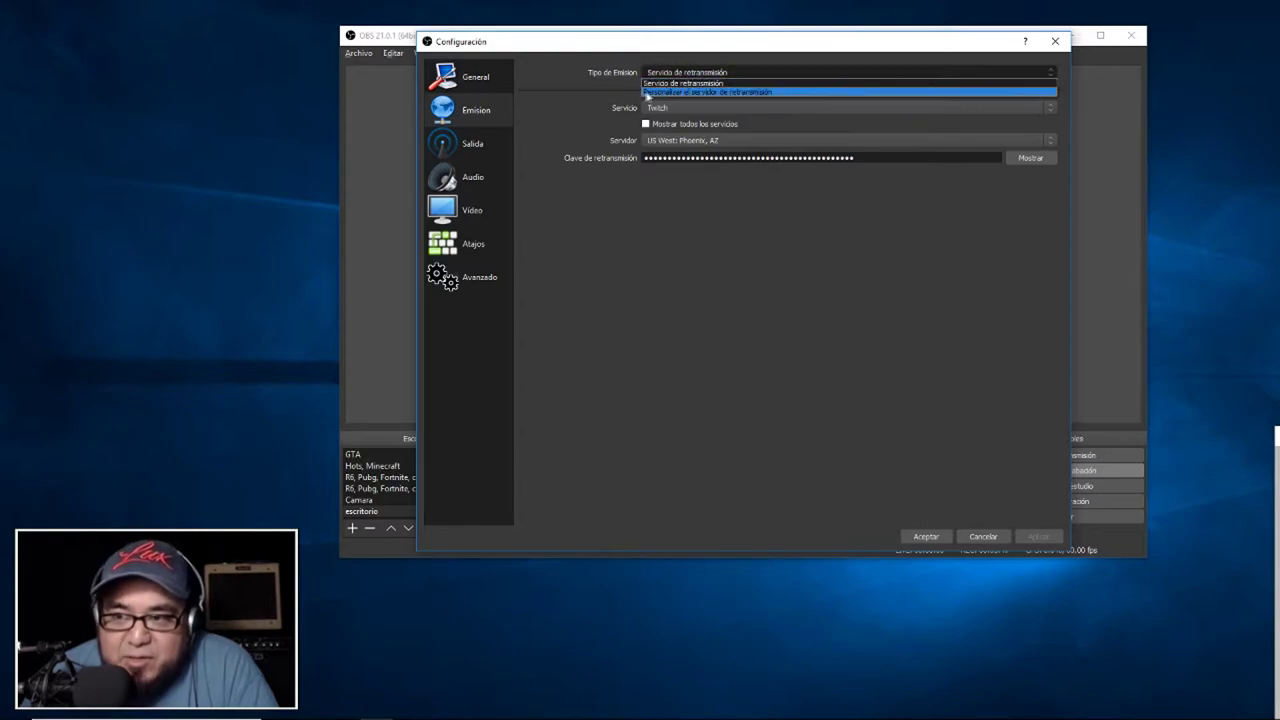
pyautogui.click(780, 82)
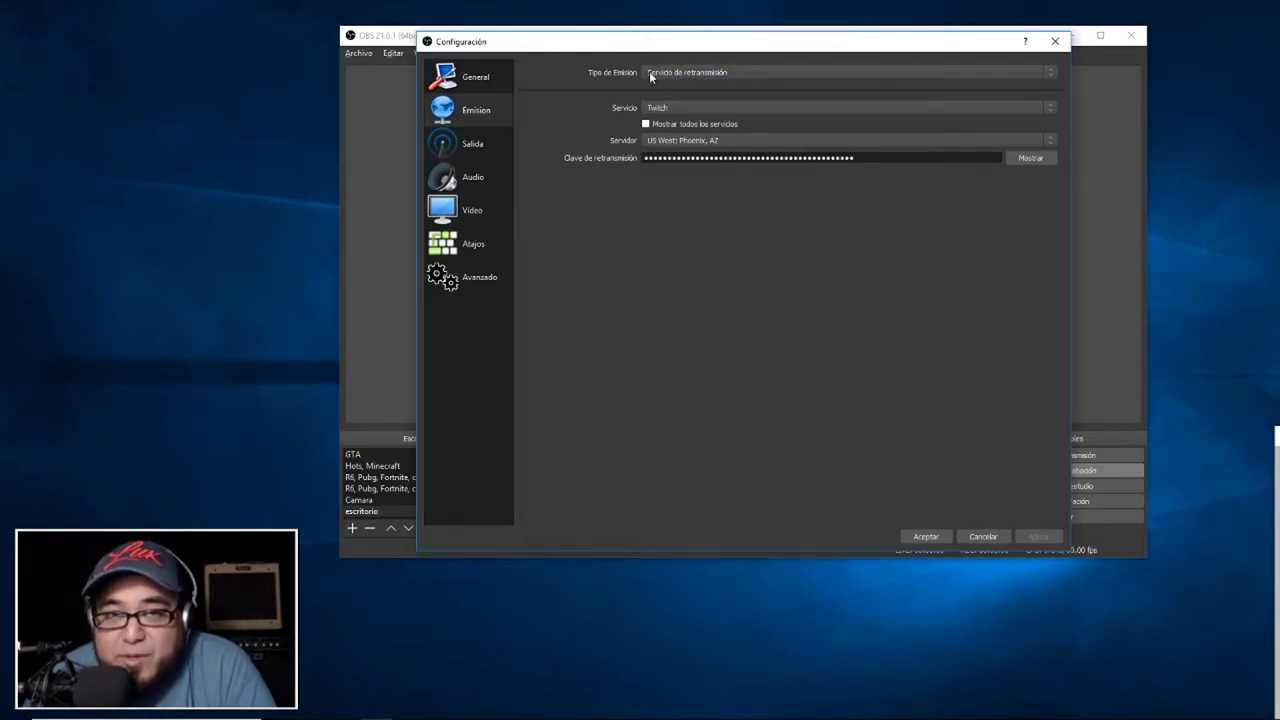
pyautogui.click(698, 108)
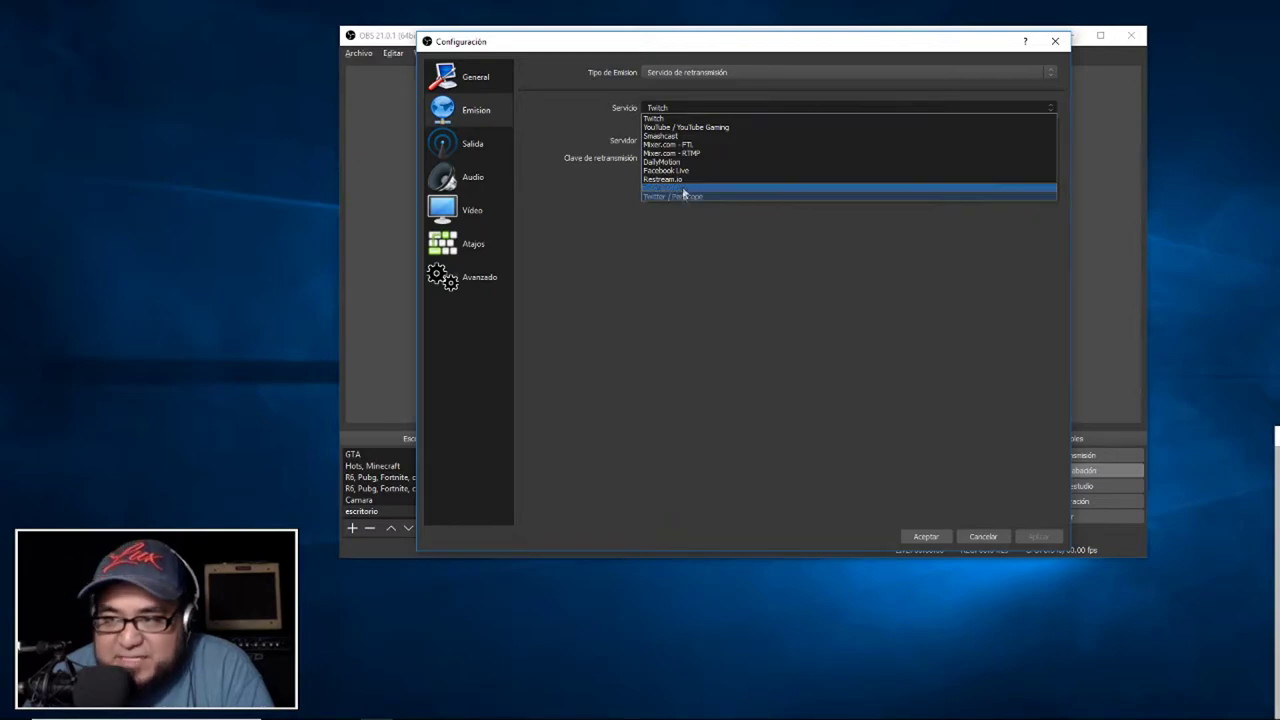
pyautogui.click(690, 112)
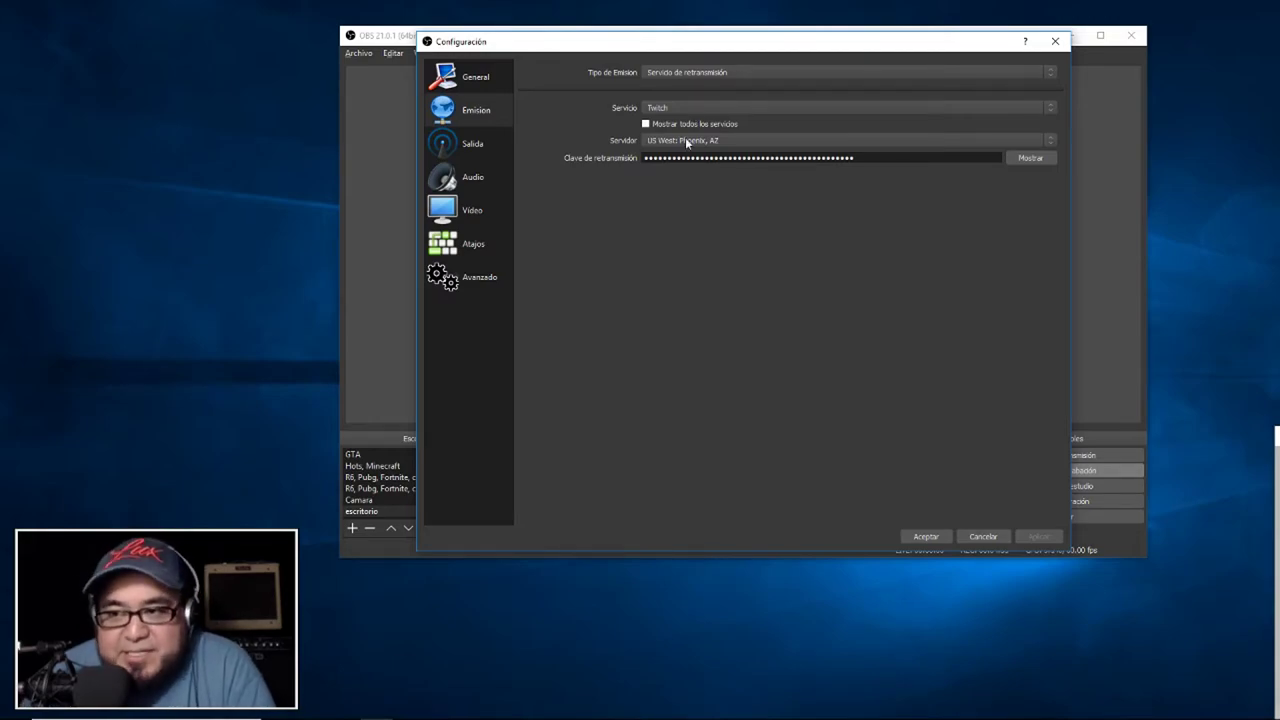
# - Review the Twitch server list, keep US West: Phoenix, AZ as the server, and highlight the masked stream key
pyautogui.click(768, 139)
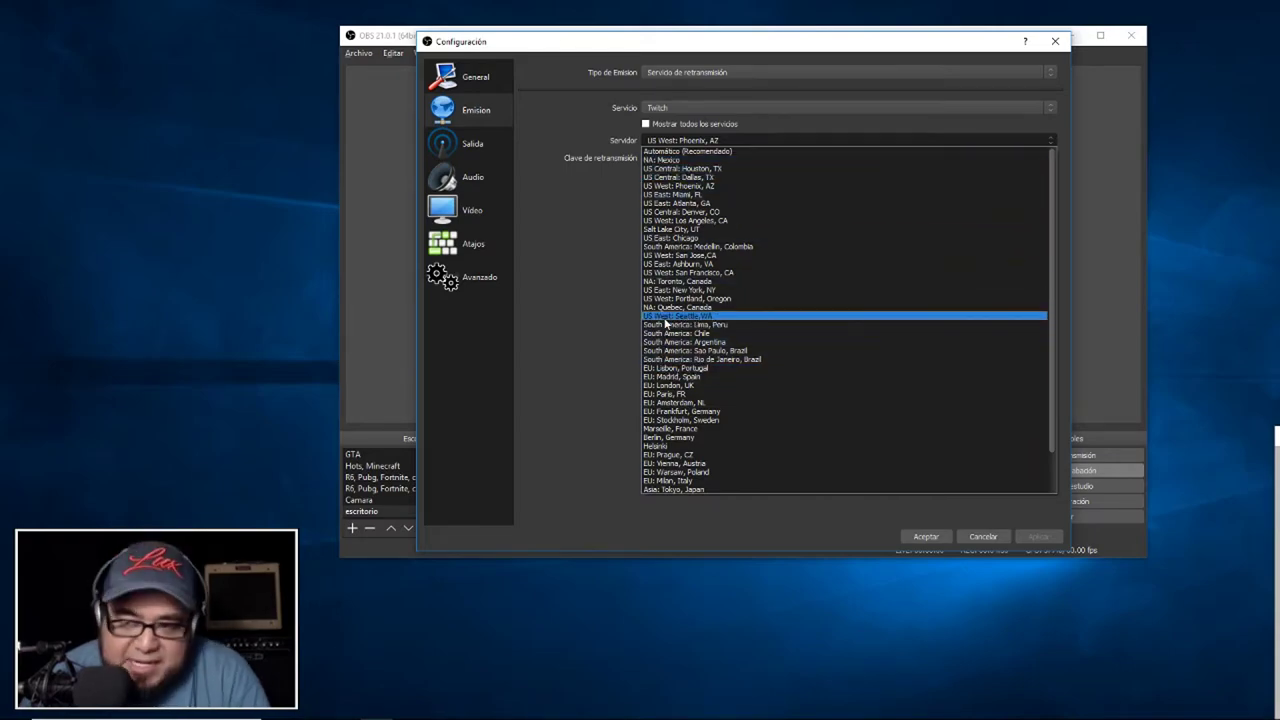
pyautogui.click(613, 221)
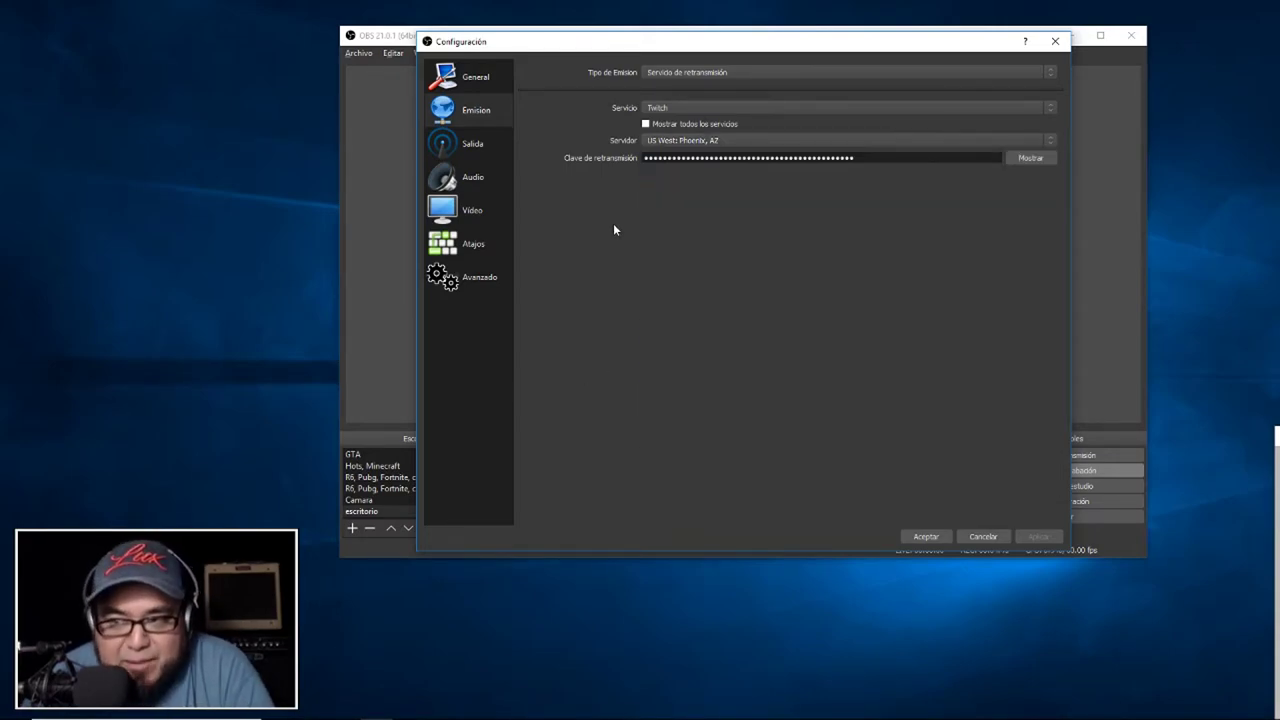
pyautogui.click(775, 143)
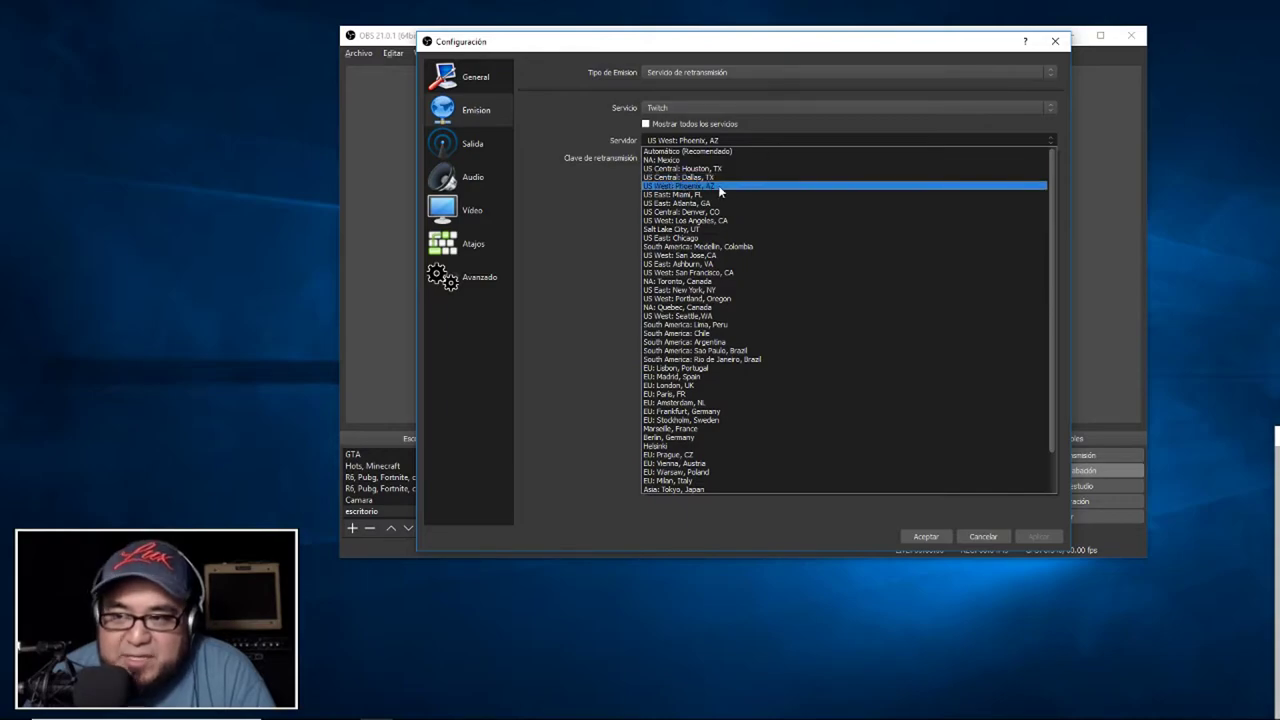
pyautogui.click(718, 186)
pyautogui.click(739, 142)
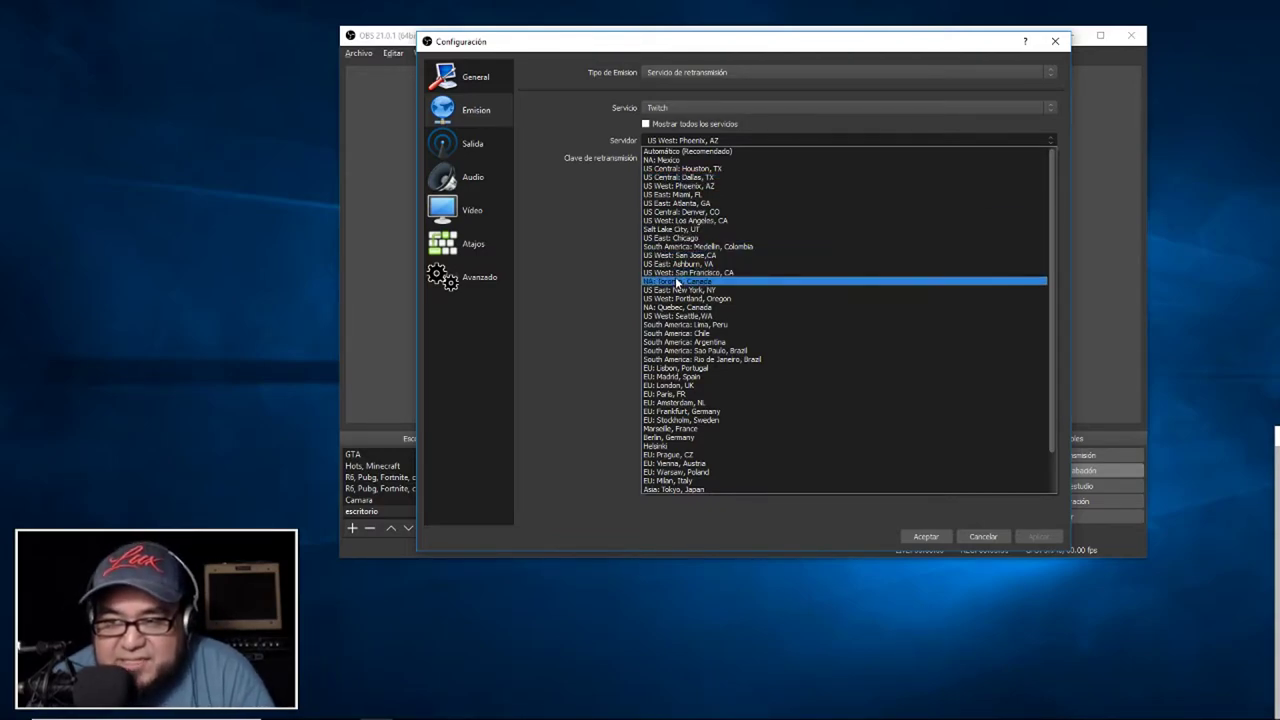
pyautogui.click(572, 268)
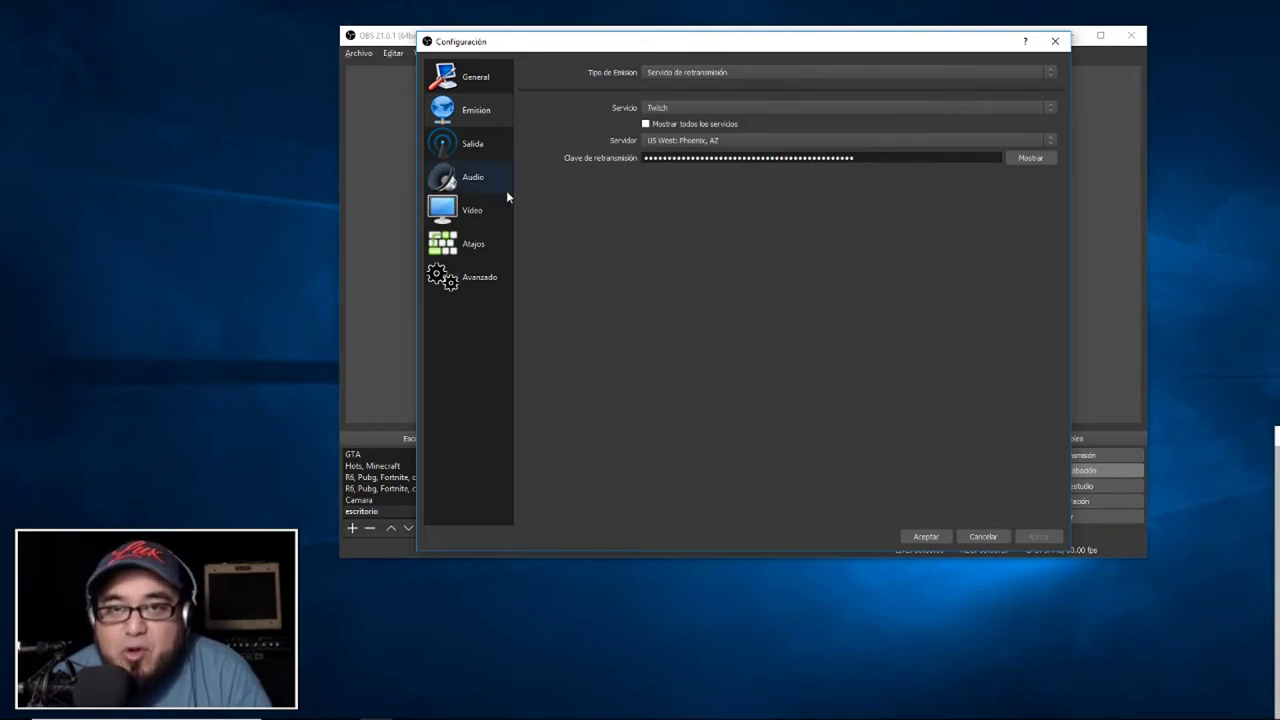
pyautogui.doubleClick(748, 158)
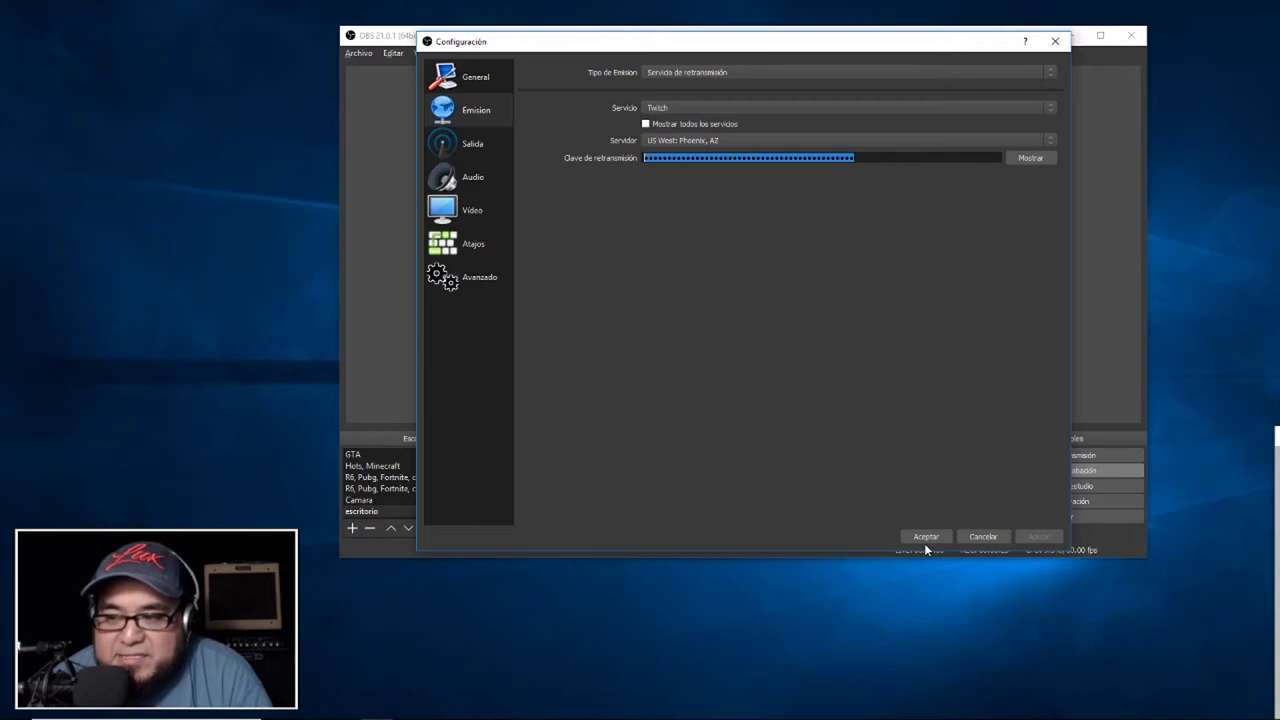
# - Examine the Salida settings for live streaming, focusing on the bitrate and keyframe interval
pyautogui.click(468, 145)
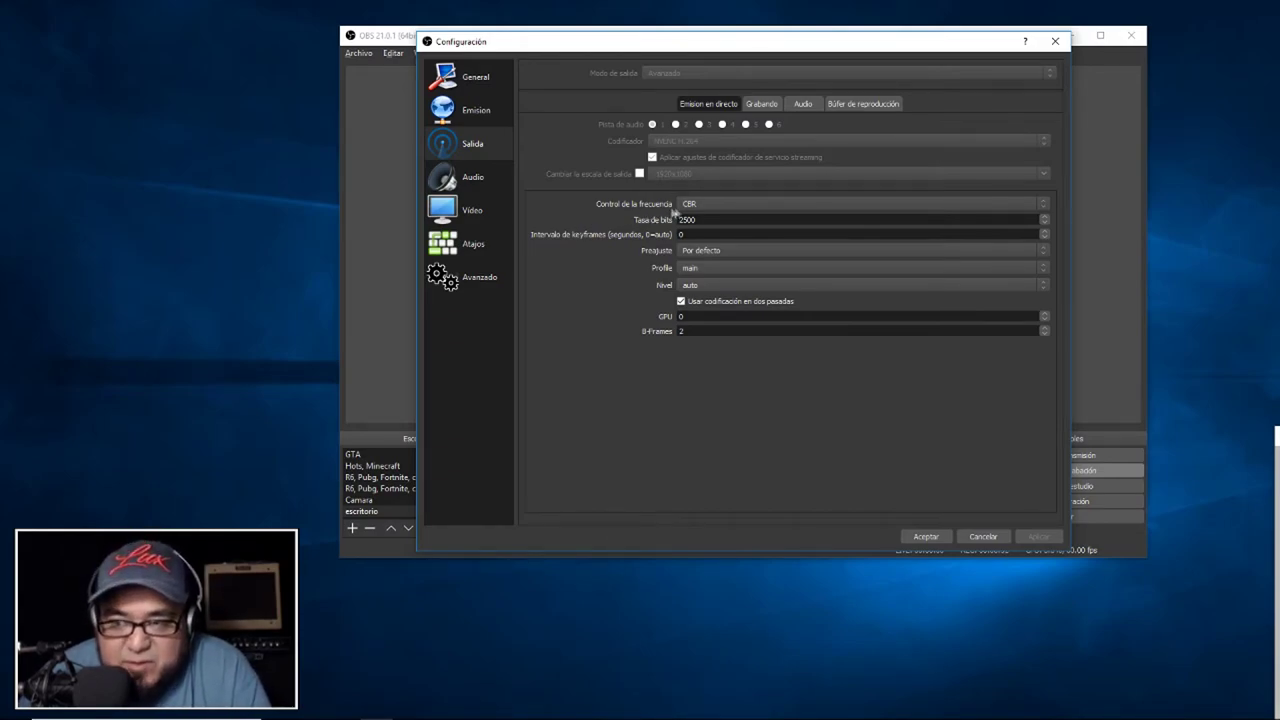
pyautogui.click(688, 219)
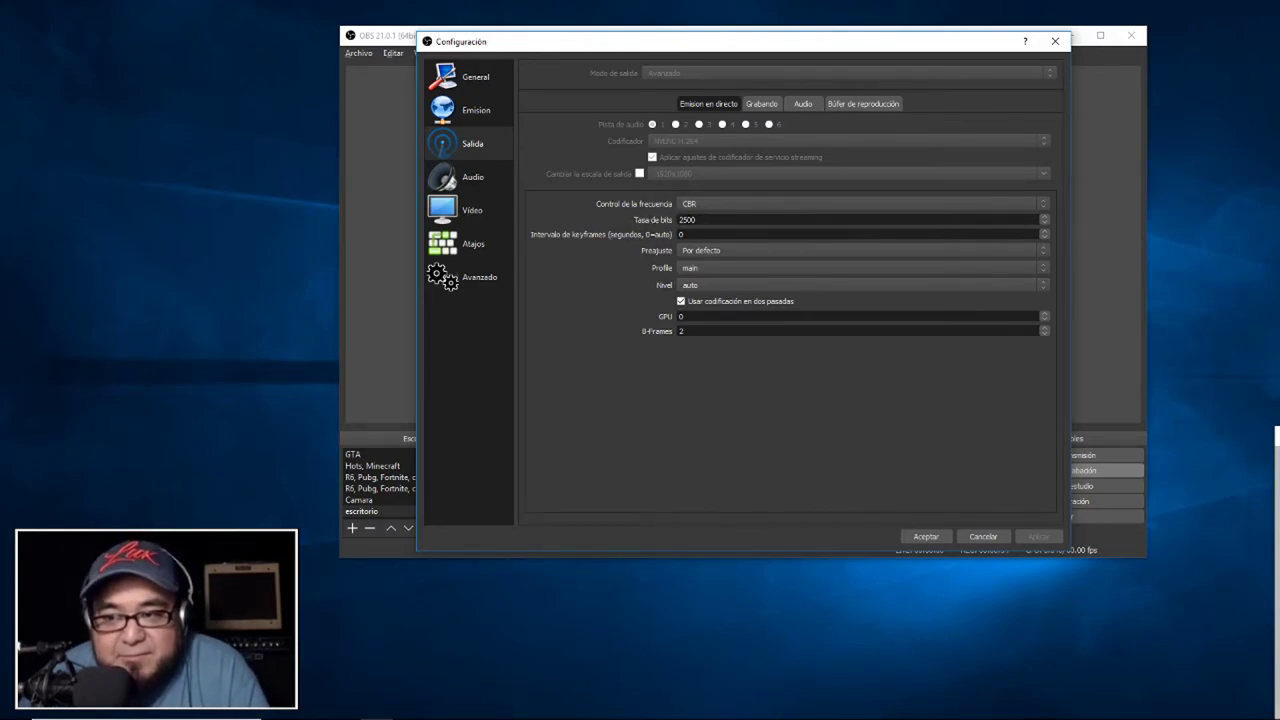
pyautogui.doubleClick(688, 219)
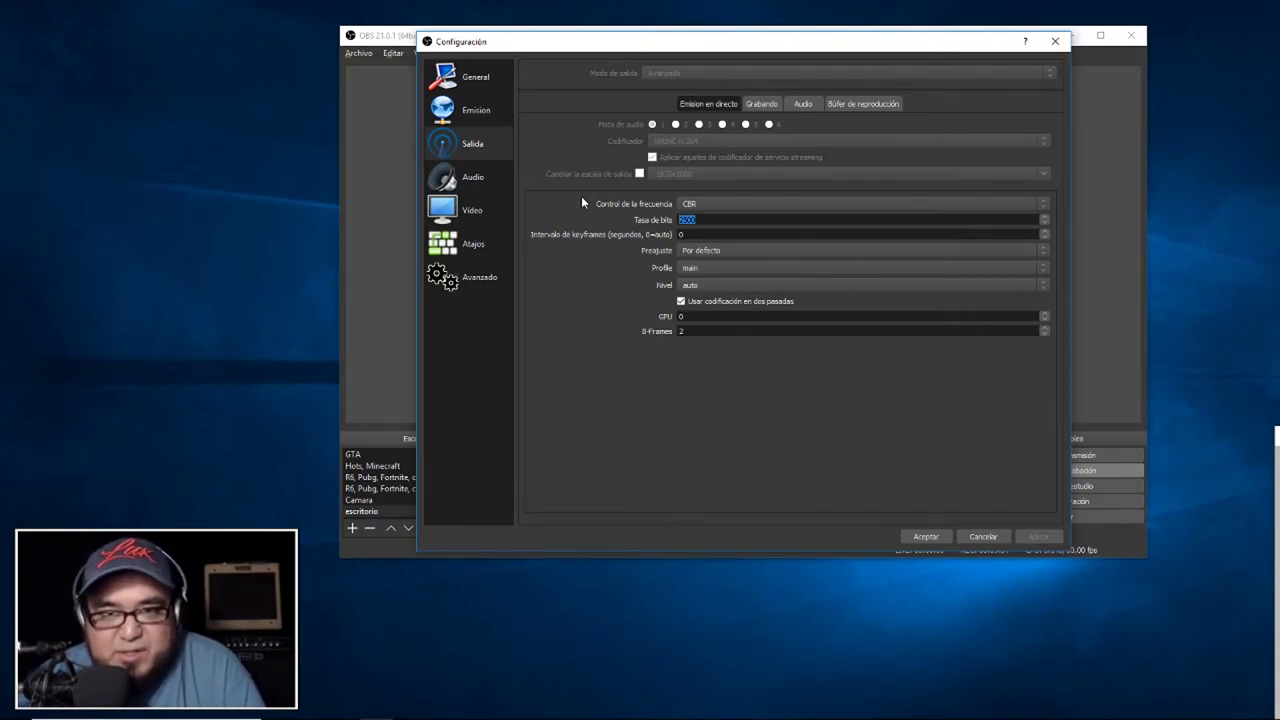
pyautogui.scroll(-10, 700, 218)
pyautogui.click(681, 234)
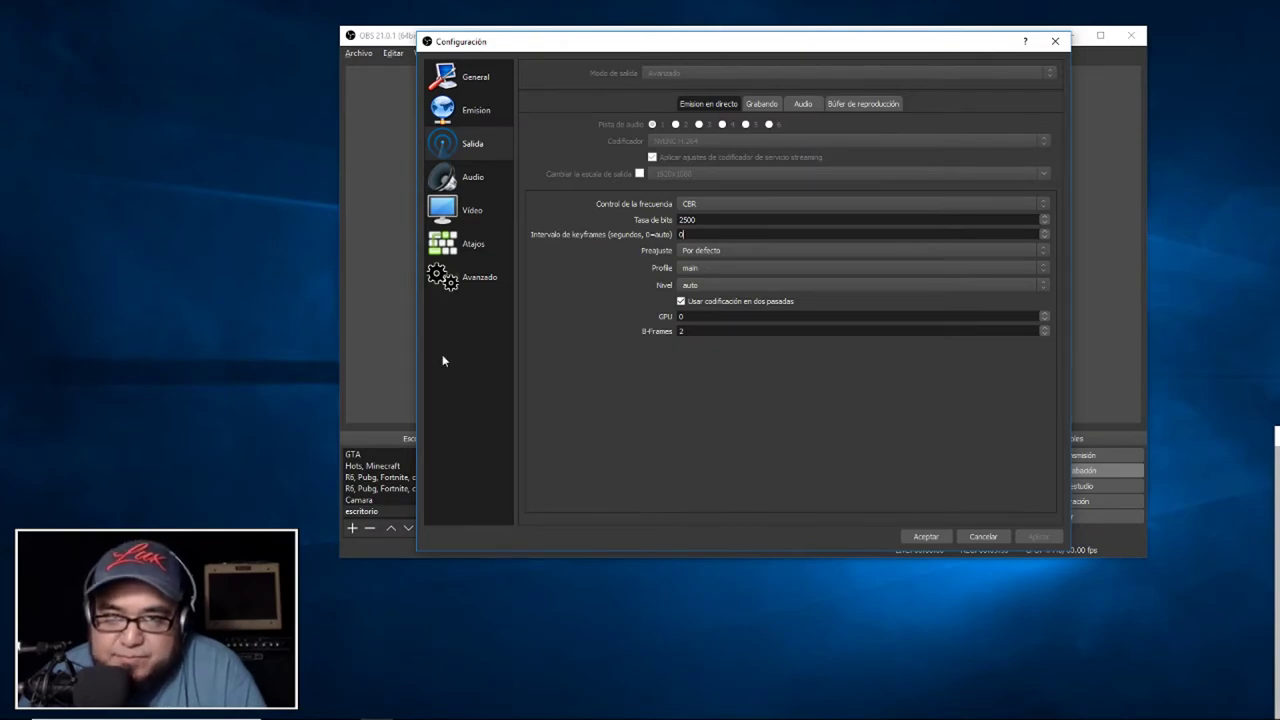
# - Examine the Audio settings and the devices available for desktop audio and the Mic/auxiliary input
pyautogui.click(480, 178)
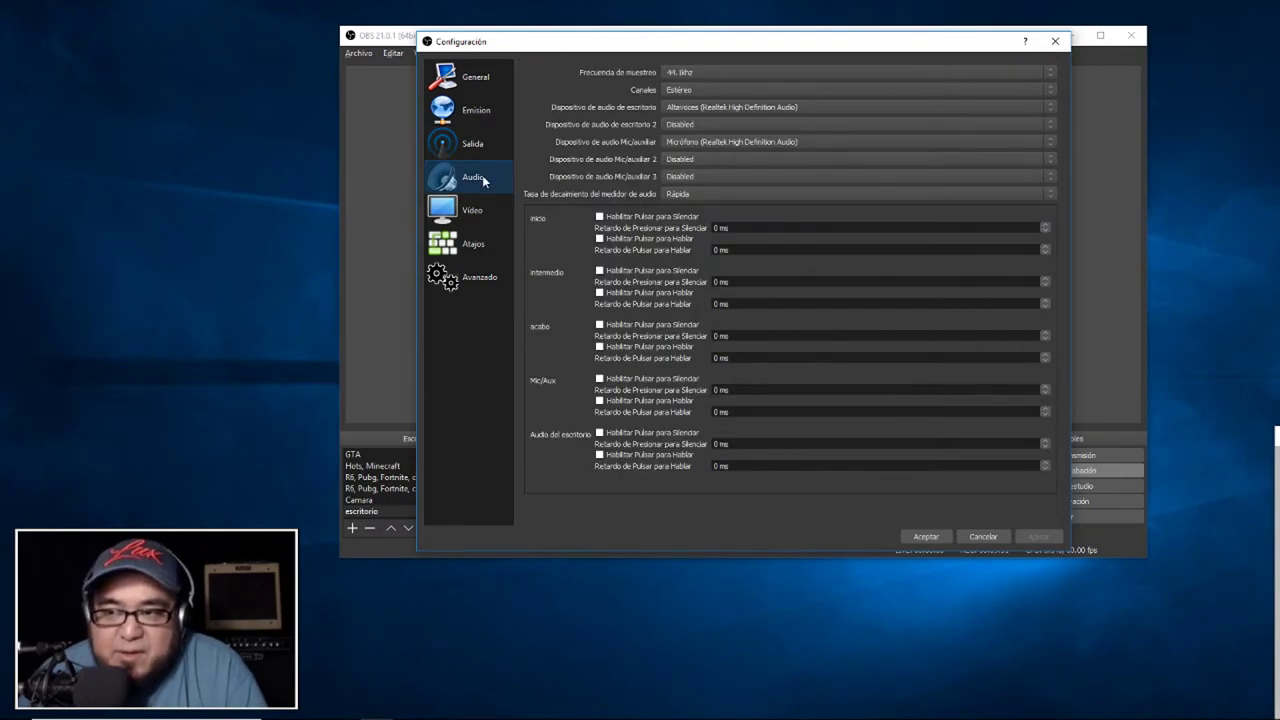
pyautogui.click(692, 108)
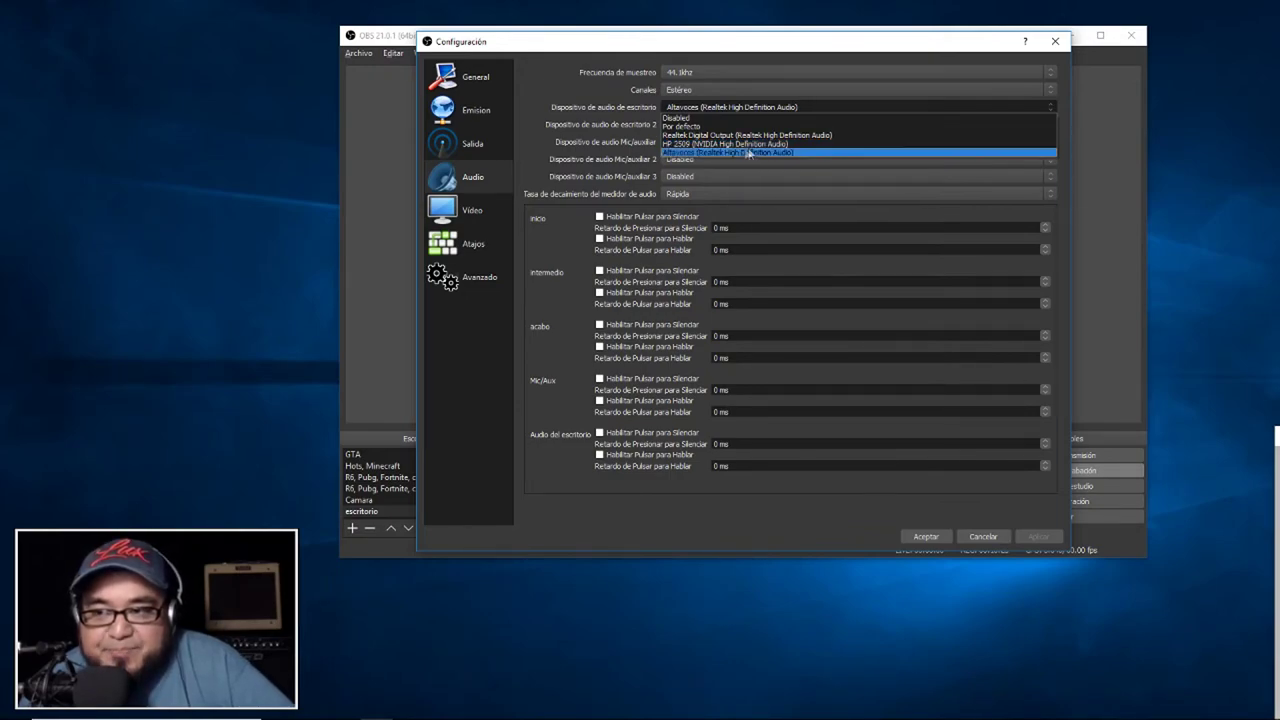
pyautogui.click(716, 146)
pyautogui.click(718, 107)
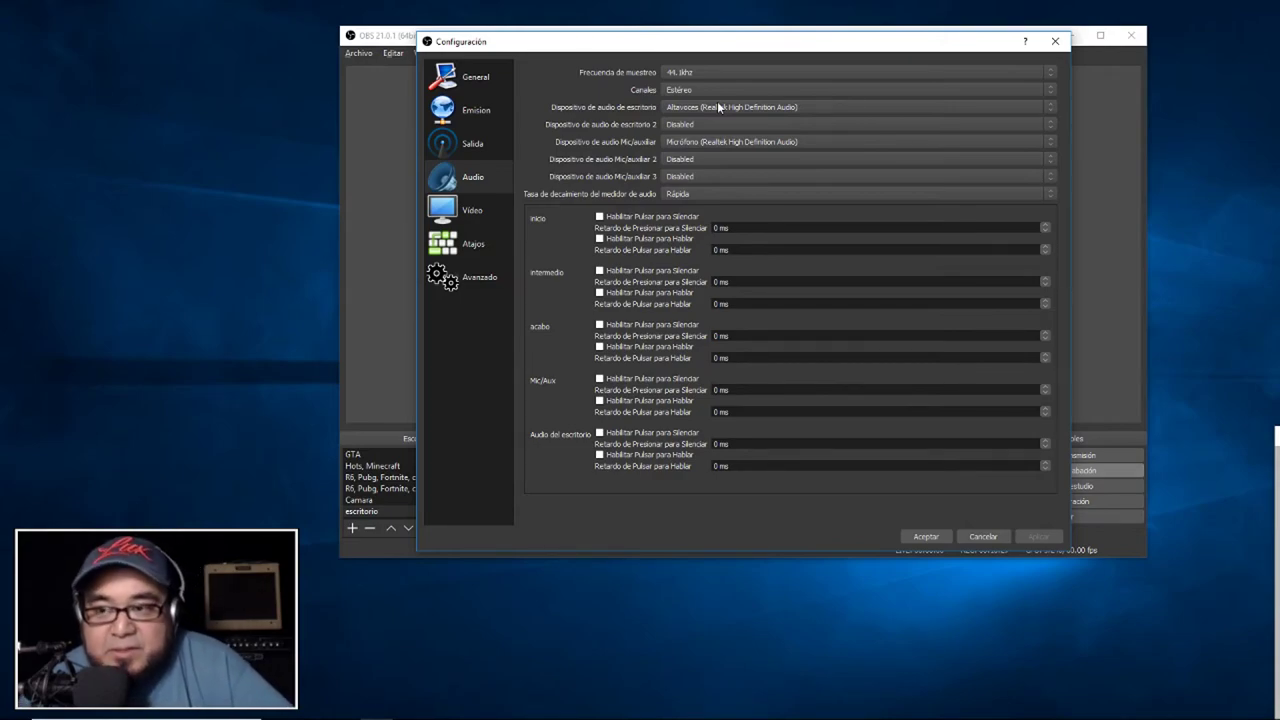
pyautogui.click(692, 144)
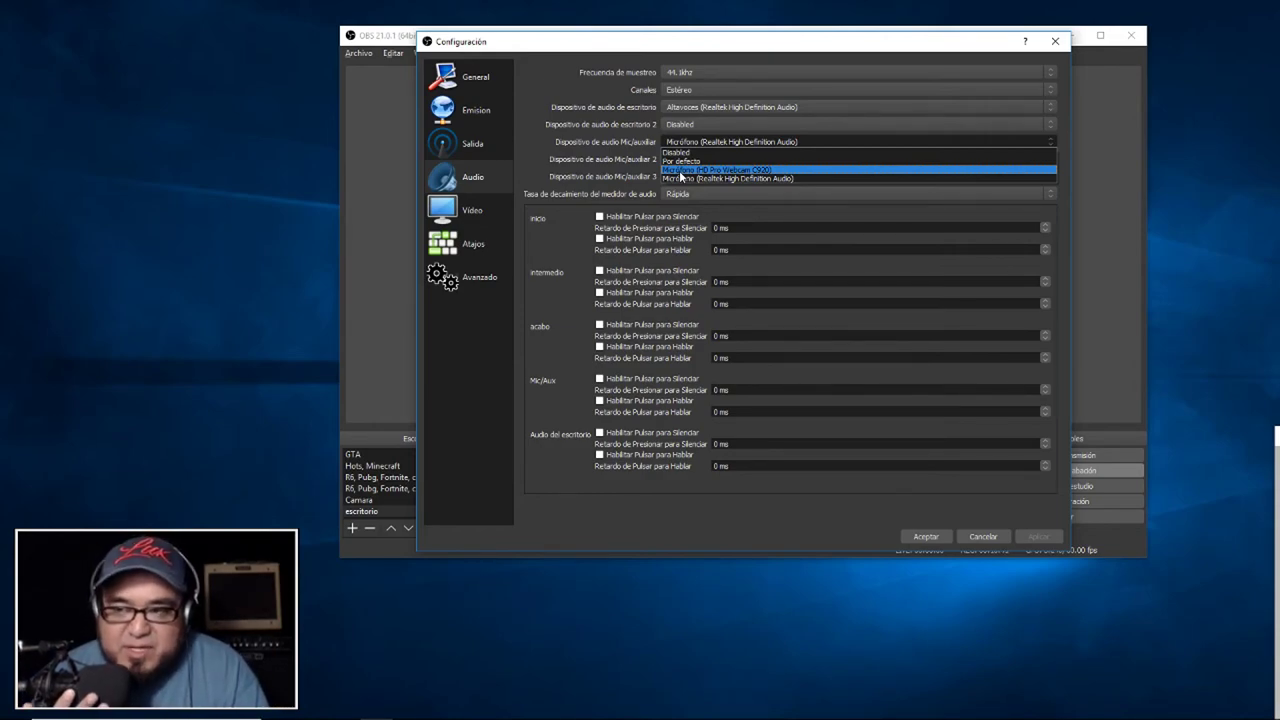
pyautogui.click(543, 144)
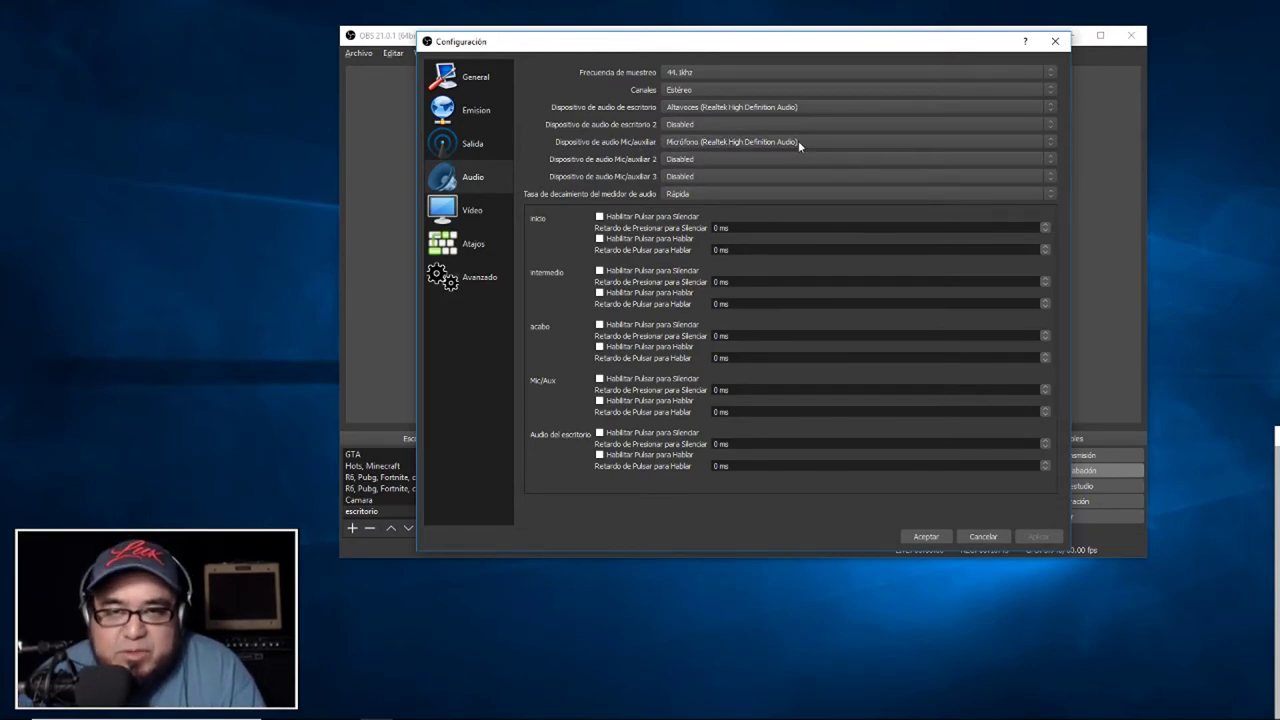
# - Check the Vídeo resolution and FPS settings and look through the Atajos list of hotkeys for scenes and sources
pyautogui.click(465, 212)
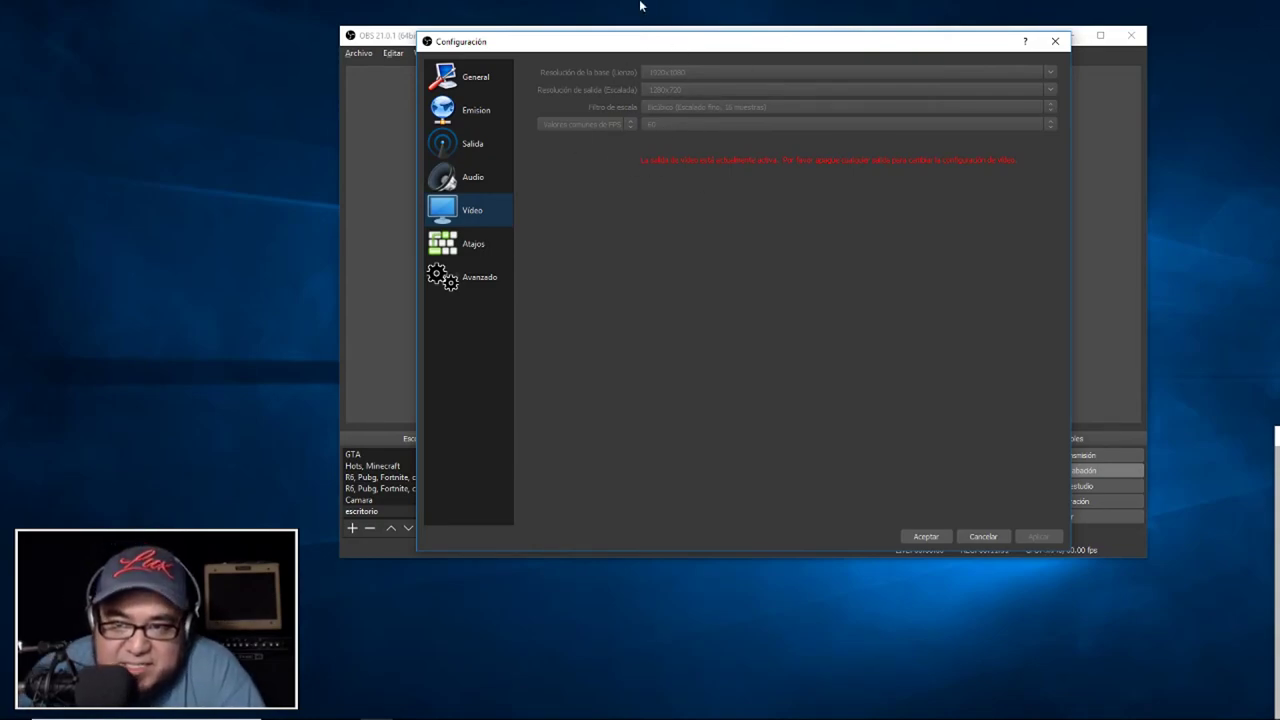
pyautogui.click(462, 252)
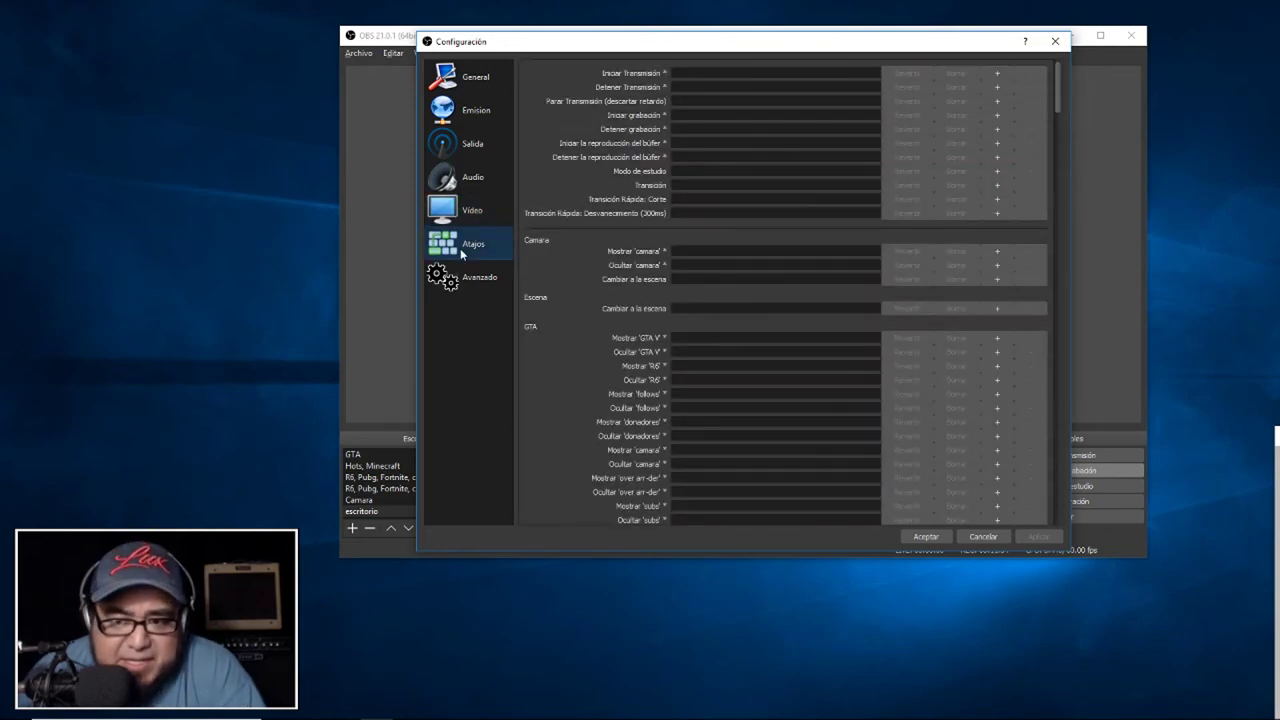
pyautogui.scroll(-10, 680, 305)
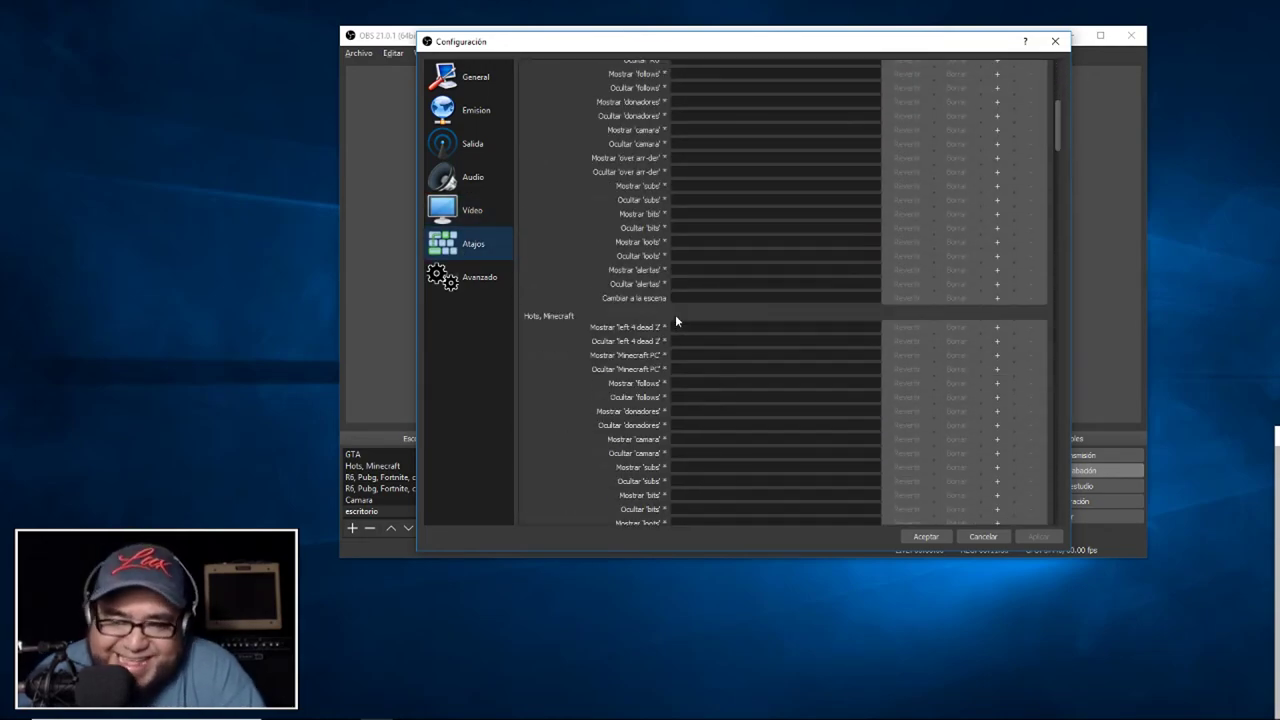
pyautogui.scroll(-8, 652, 320)
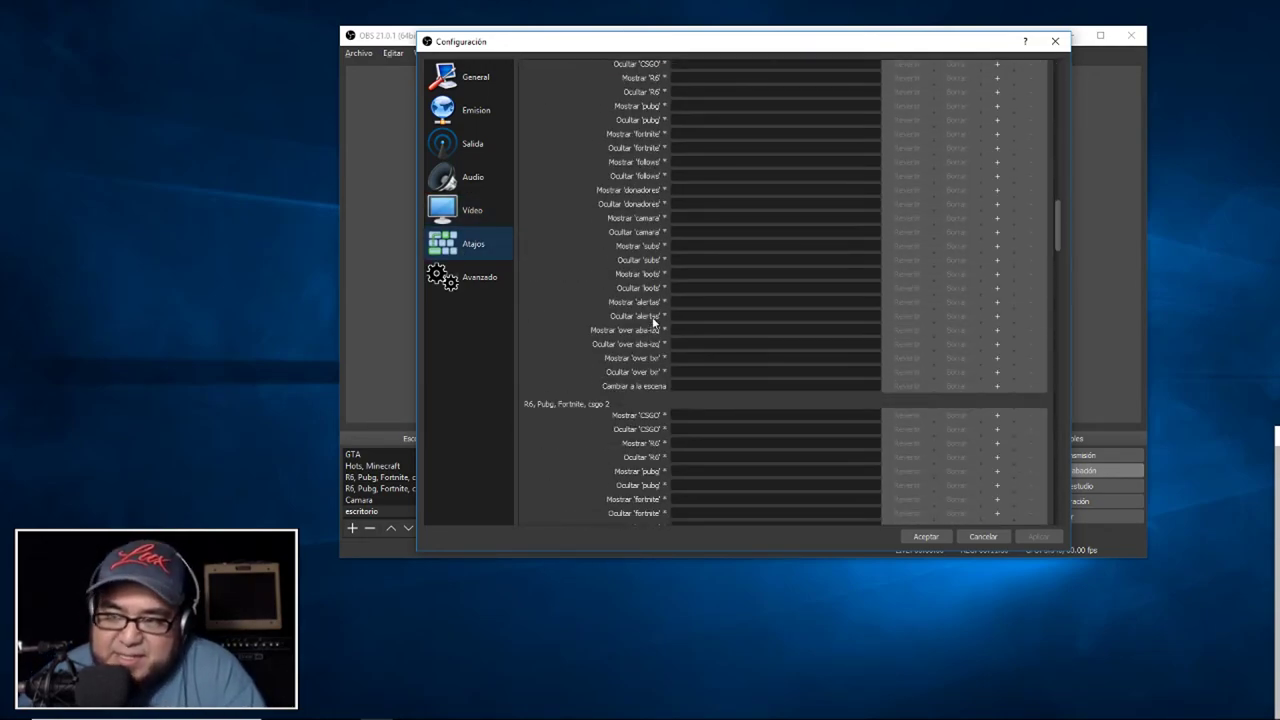
pyautogui.scroll(-14, 652, 320)
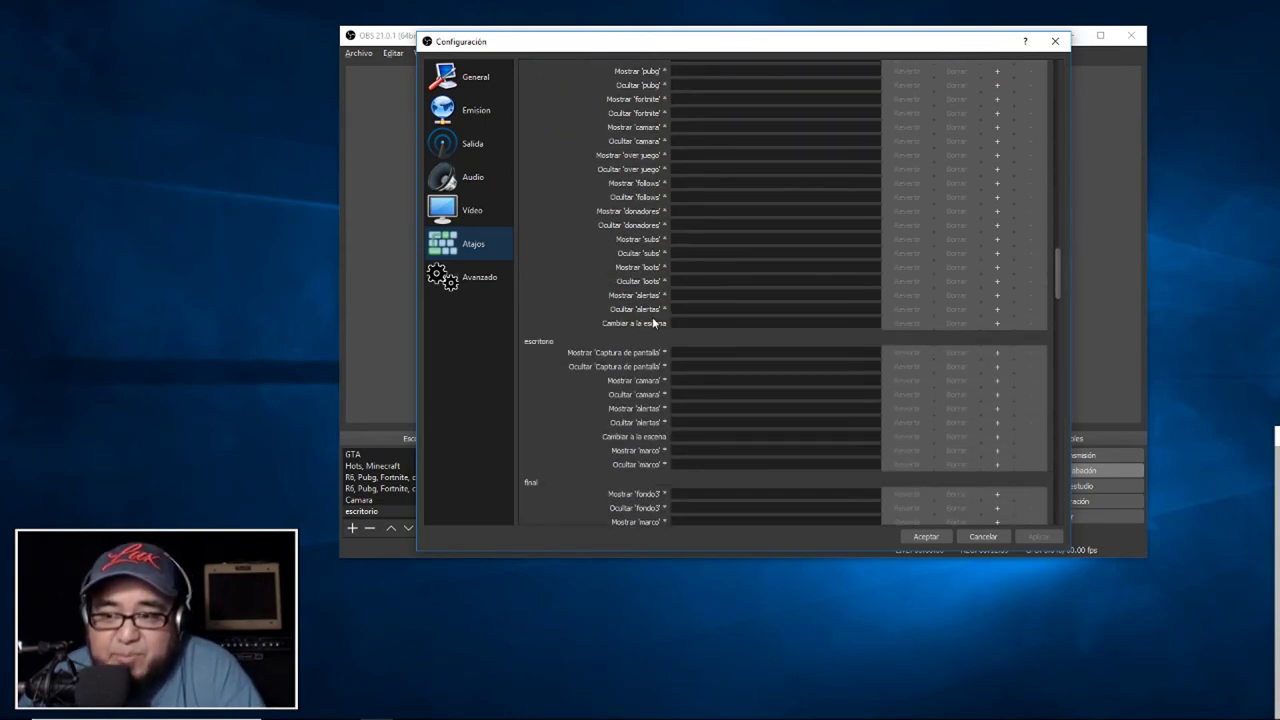
pyautogui.scroll(-8, 652, 320)
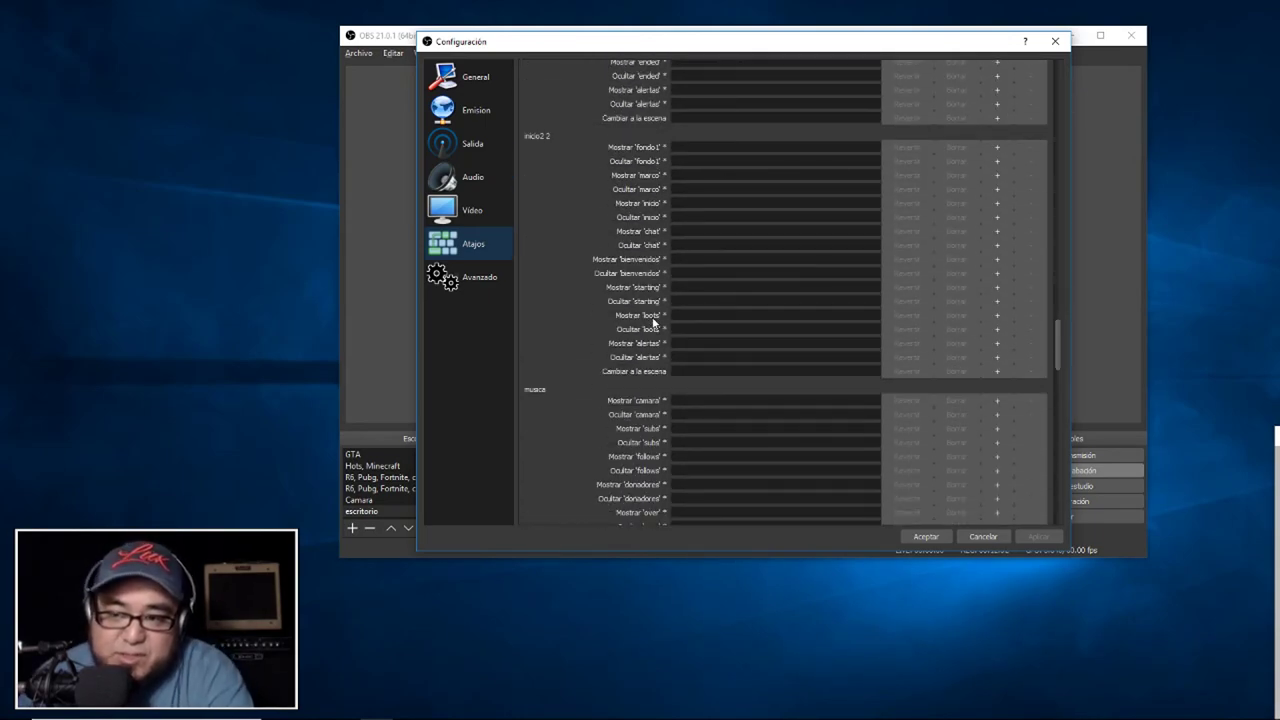
pyautogui.scroll(-16, 652, 320)
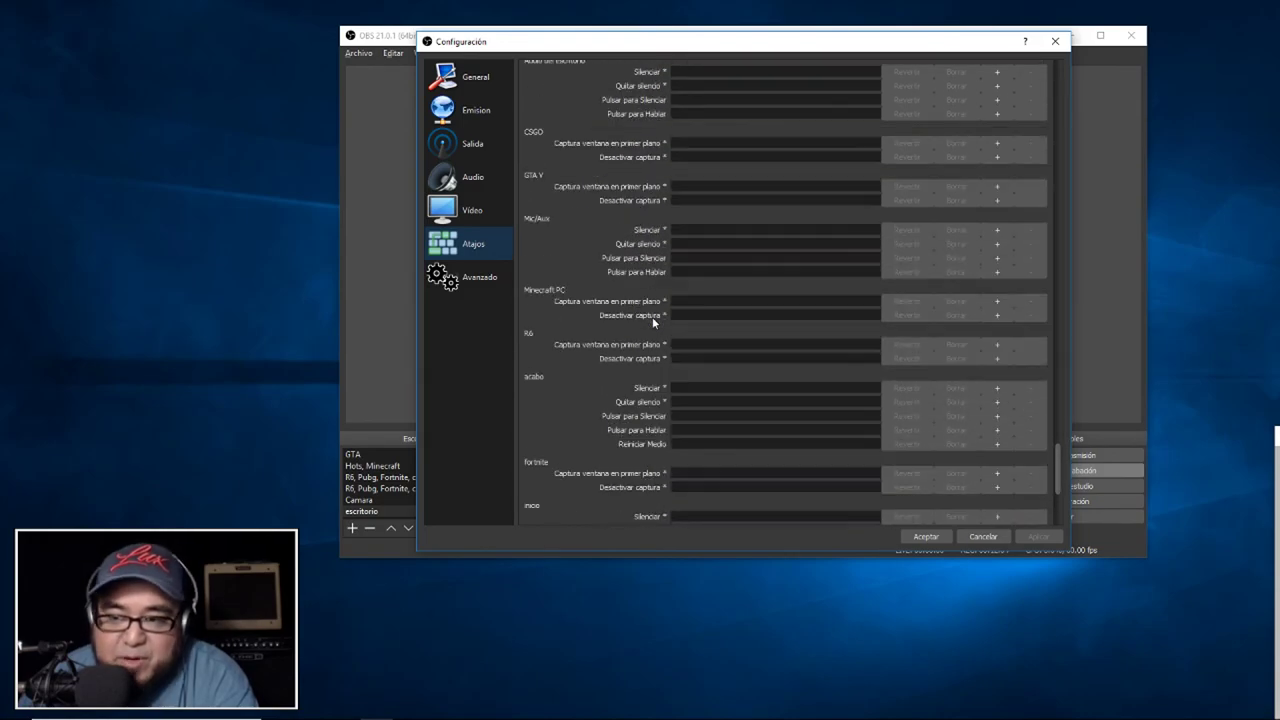
pyautogui.scroll(15, 652, 318)
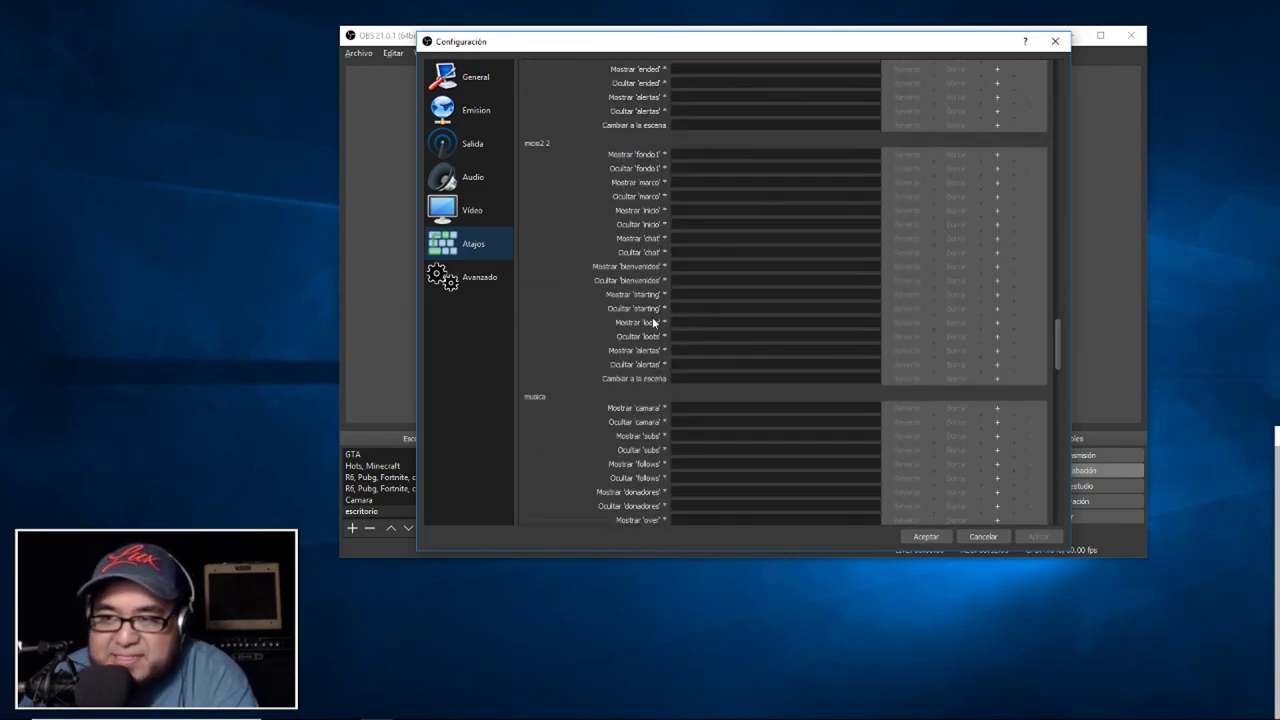
# - Review the general, Camara and GTA hotkeys, check the Avanzado settings, and accept the configuration
pyautogui.scroll(20, 652, 320)
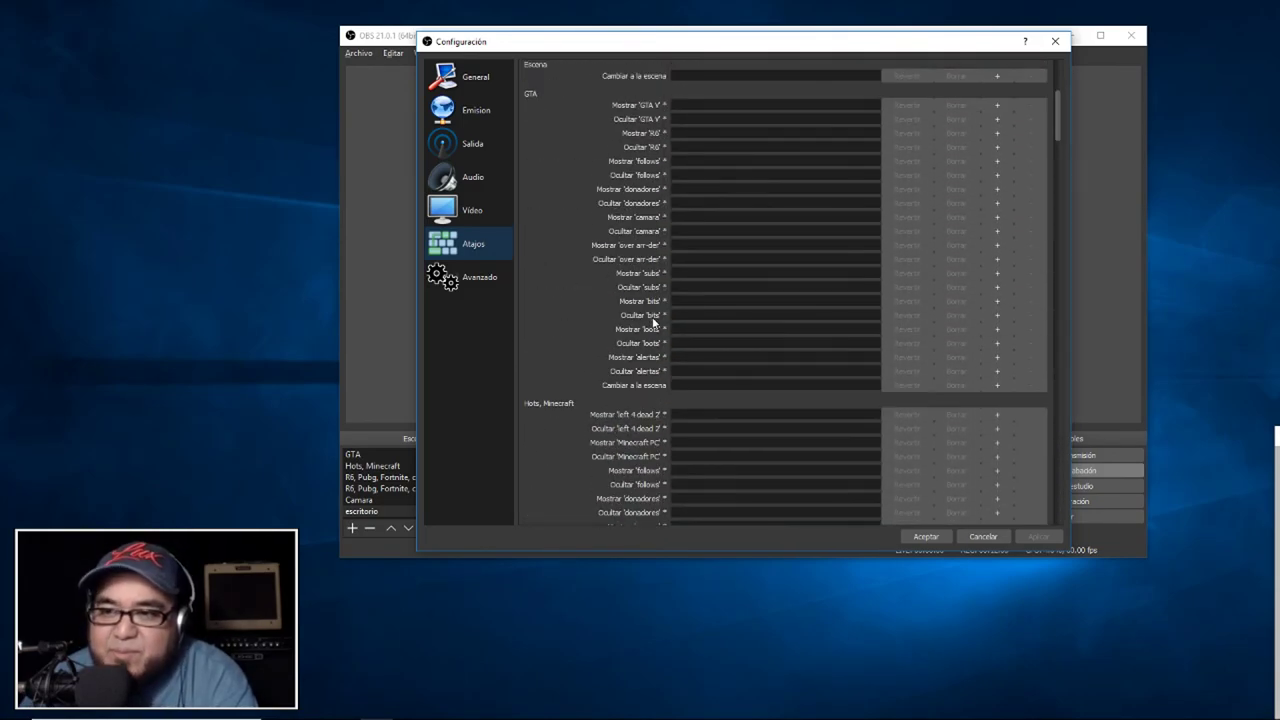
pyautogui.scroll(4, 653, 320)
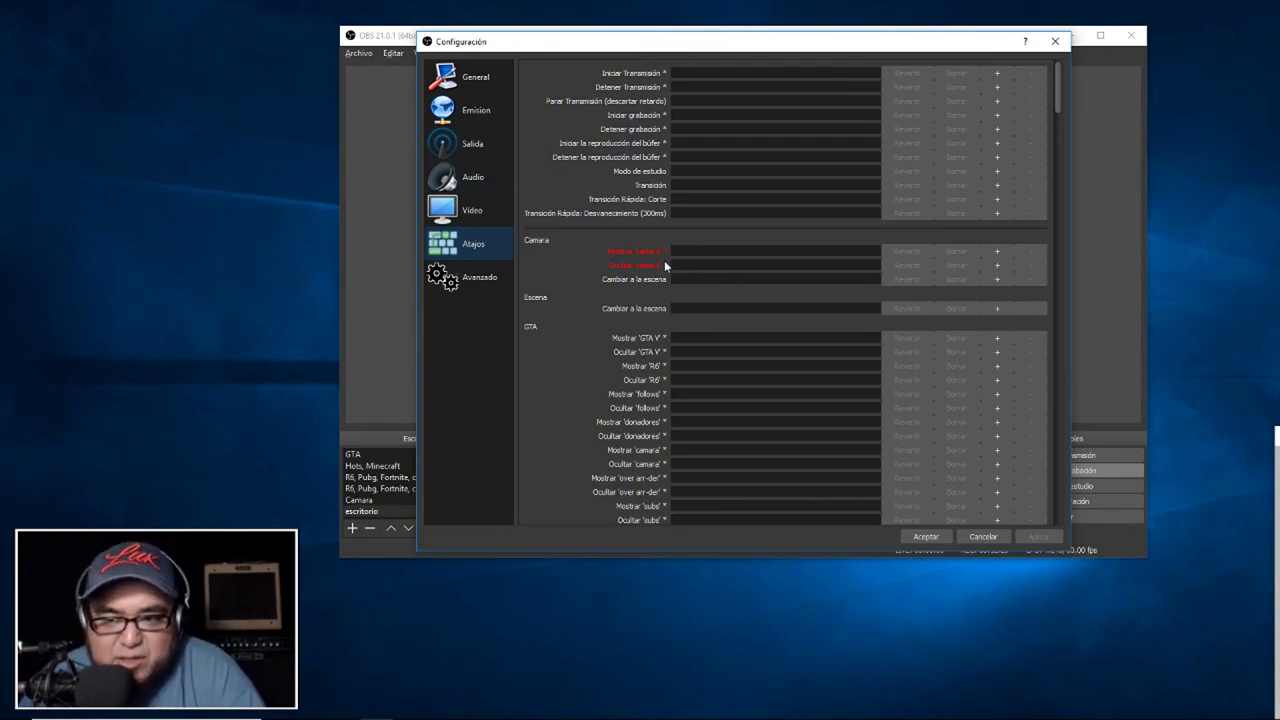
pyautogui.click(488, 287)
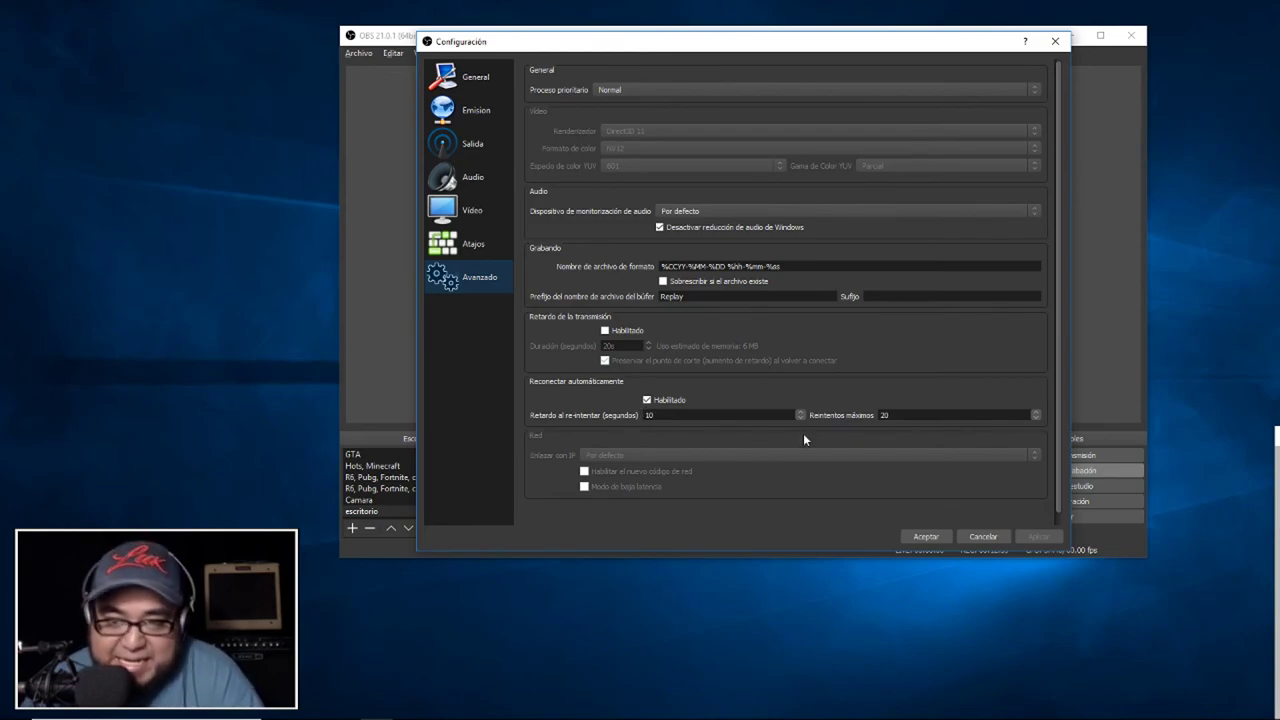
pyautogui.click(928, 537)
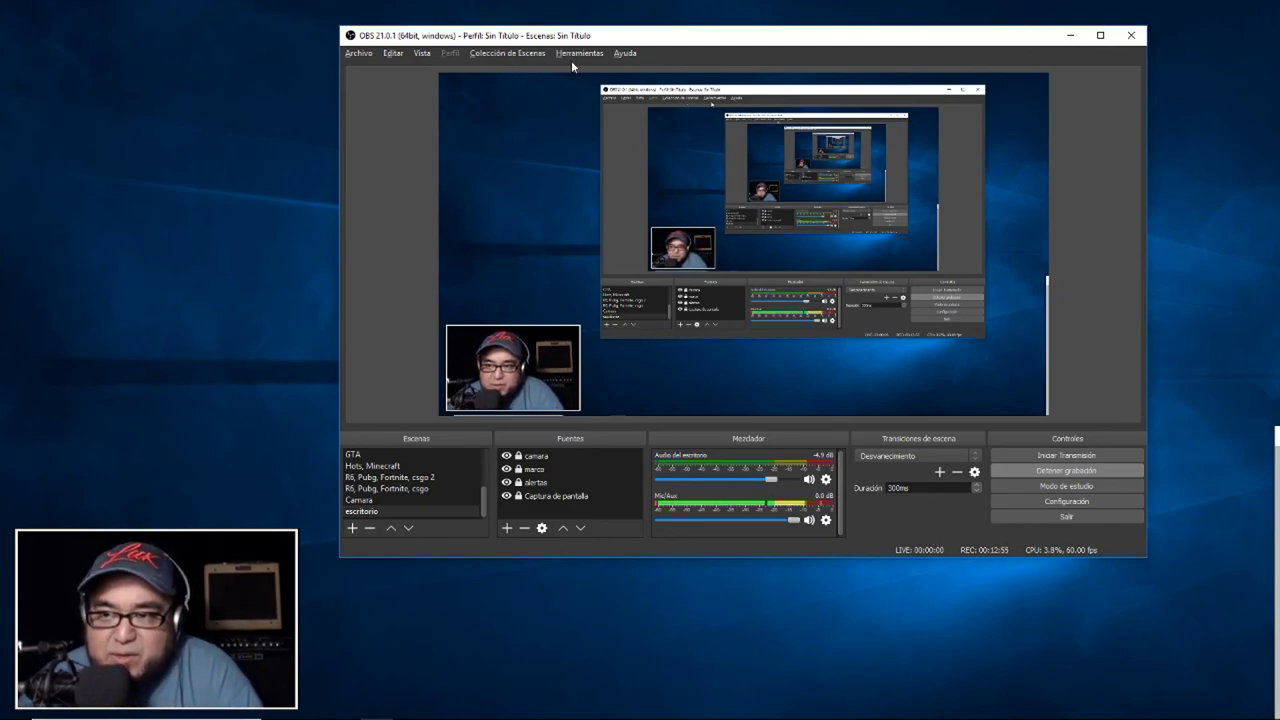
pyautogui.click(489, 56)
pyautogui.moveTo(376, 56)
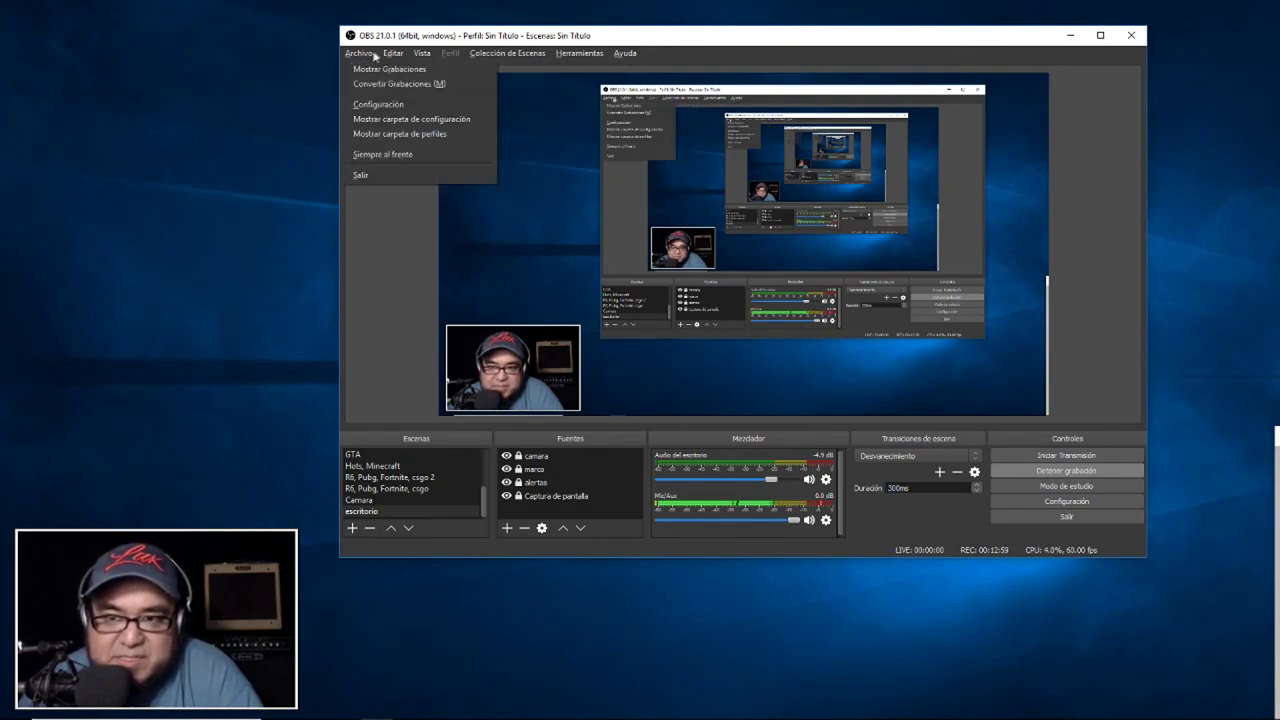
pyautogui.moveTo(507, 53)
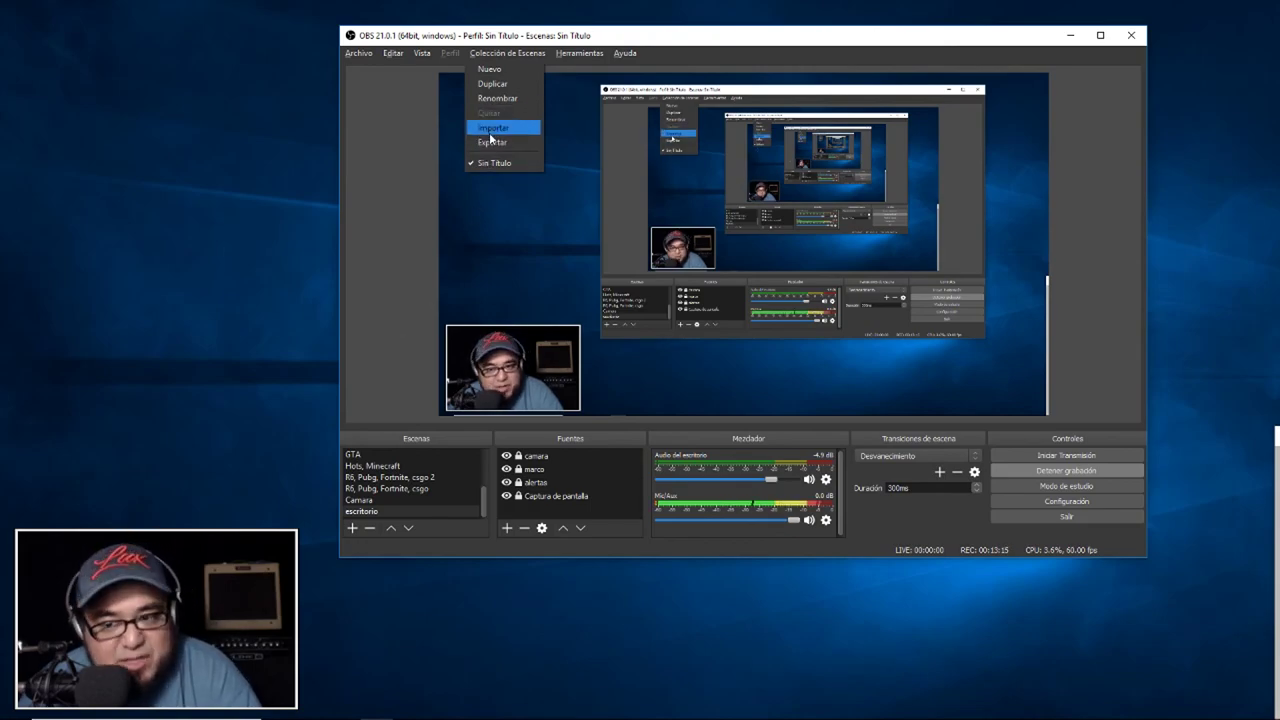
pyautogui.click(405, 206)
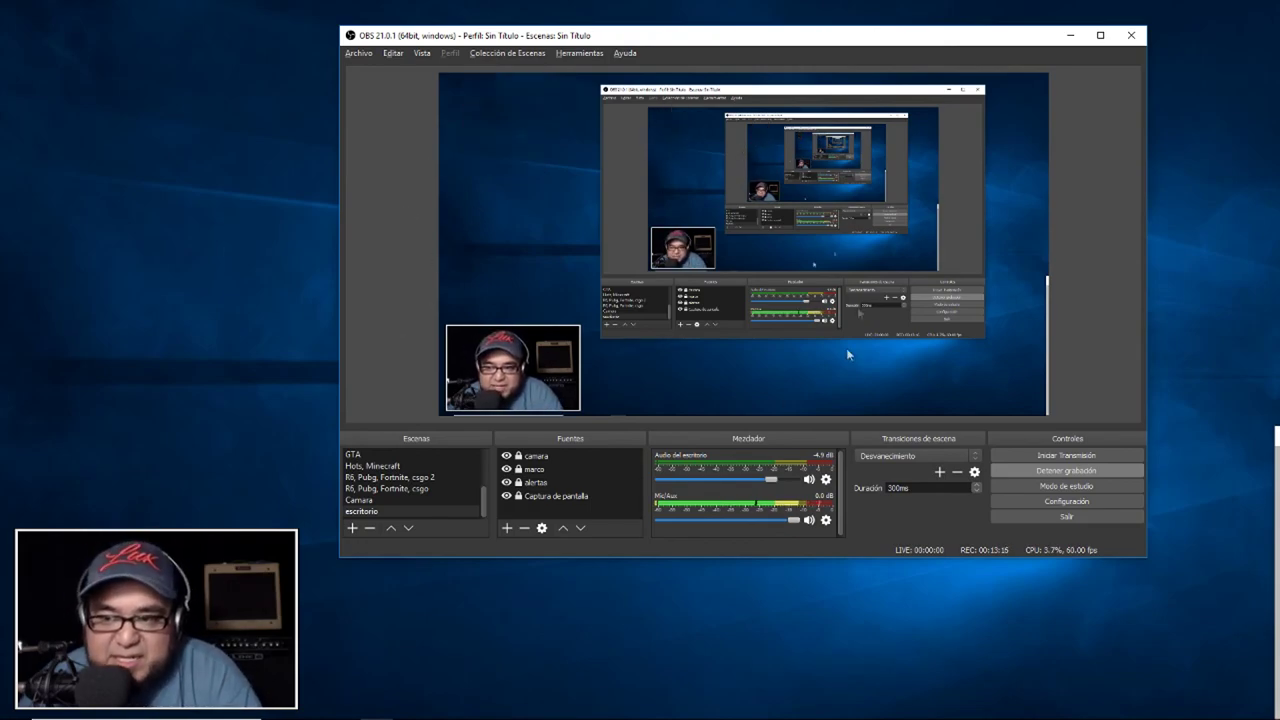
# - Switch the live output to the Camara scene
pyautogui.click(400, 497)
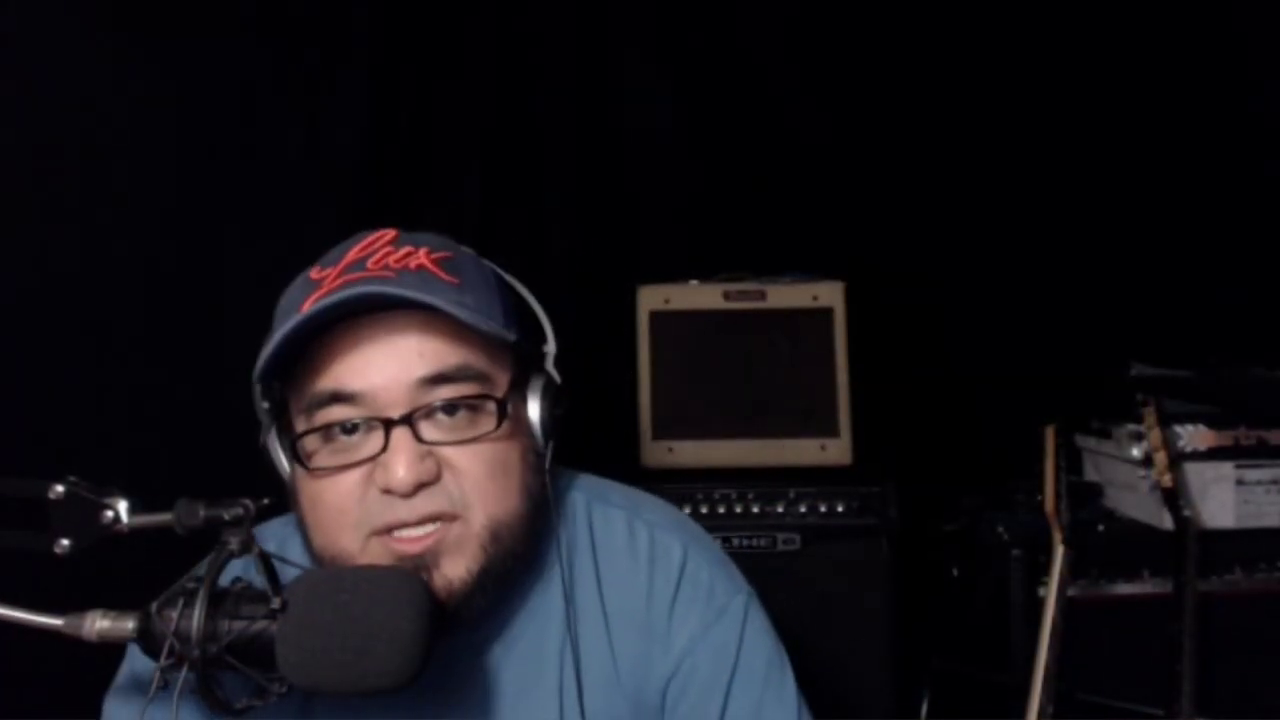